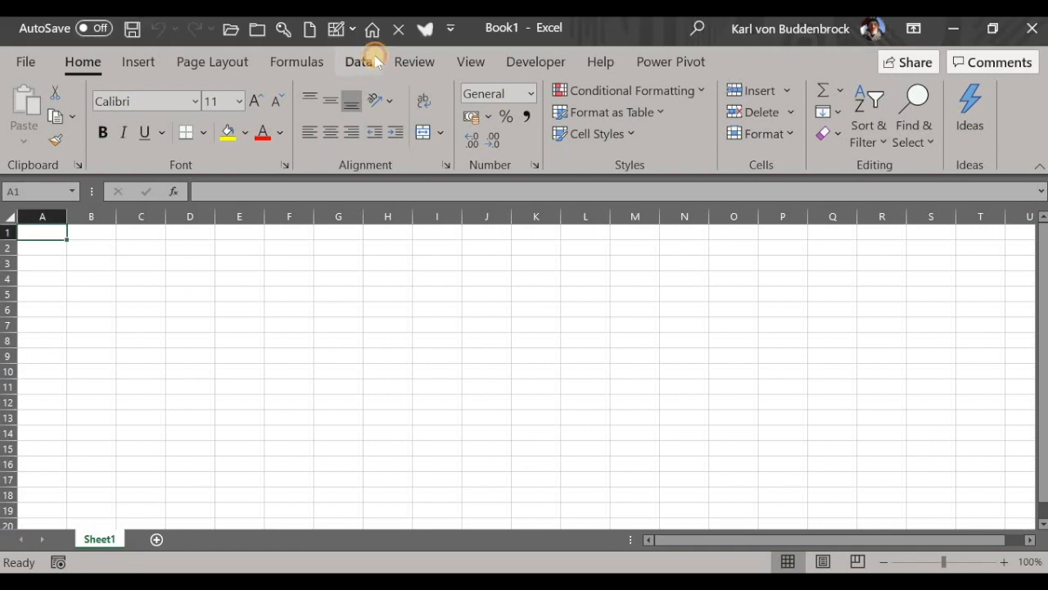
Import the workbook second exercise vedan.xlsx from the ExcelCSIR3Dec folder as a data source
left_click(371, 61)
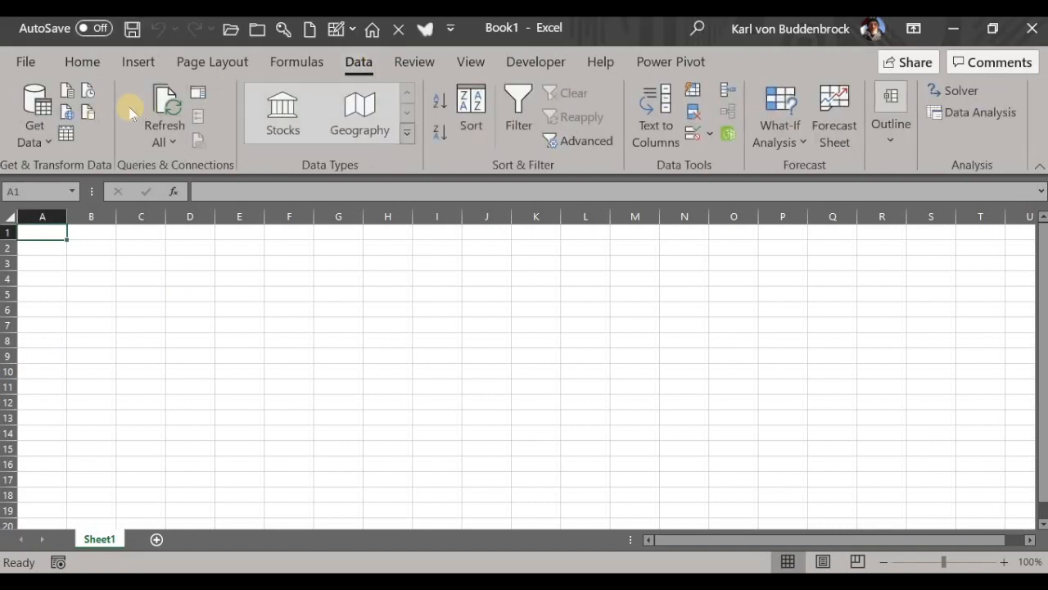
left_click(25, 143)
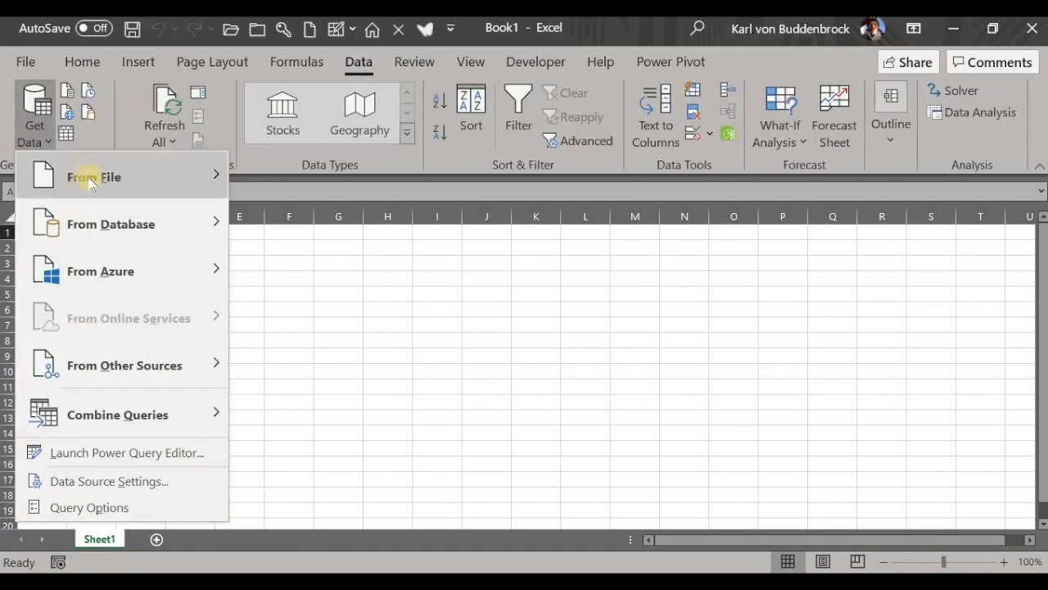
mouse_move(90, 176)
left_click(311, 177)
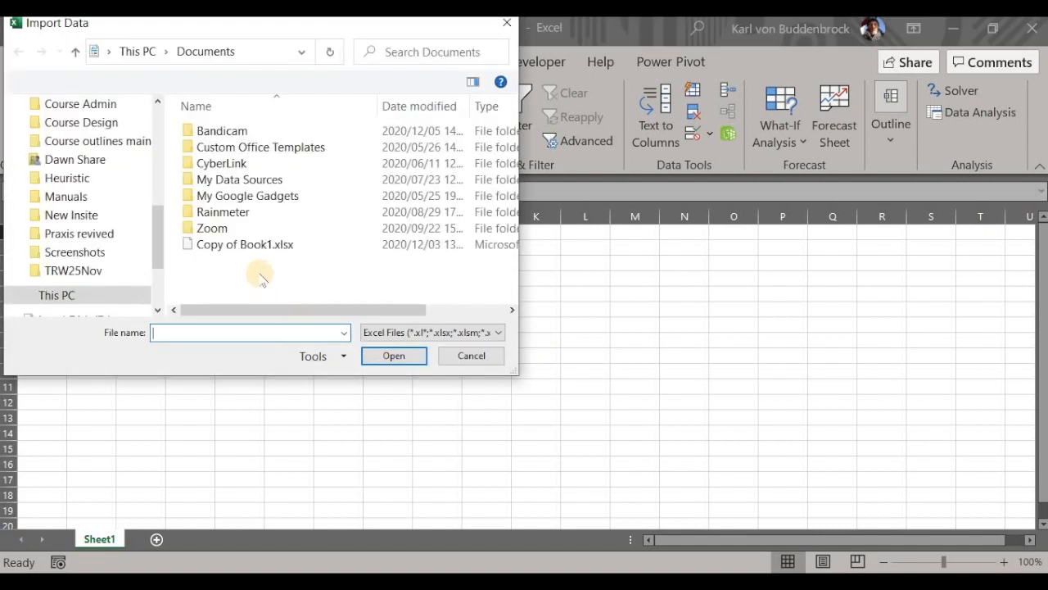
left_click_drag(154, 237, 158, 158)
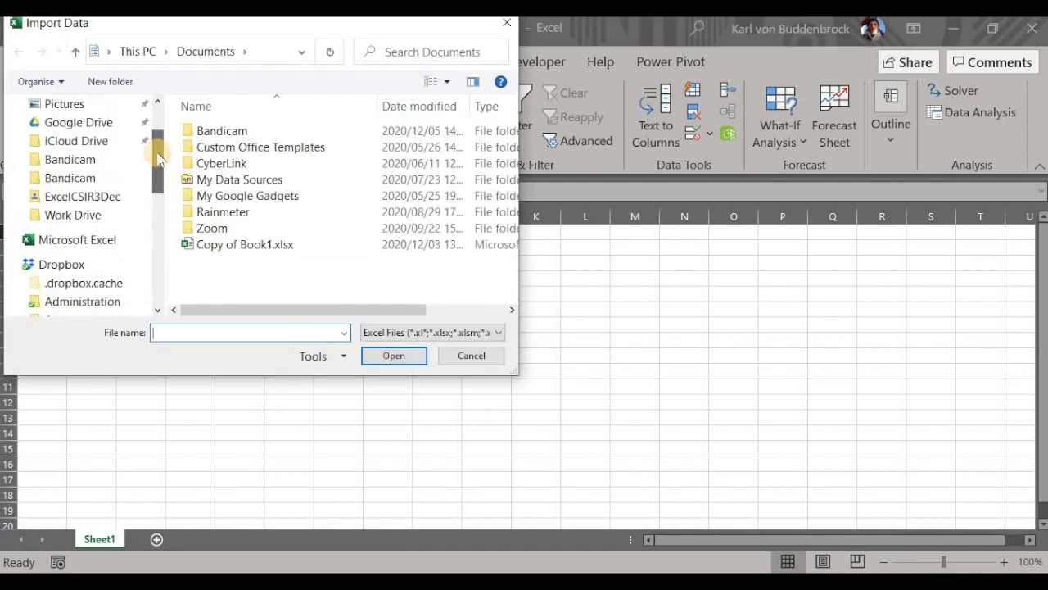
left_click(47, 197)
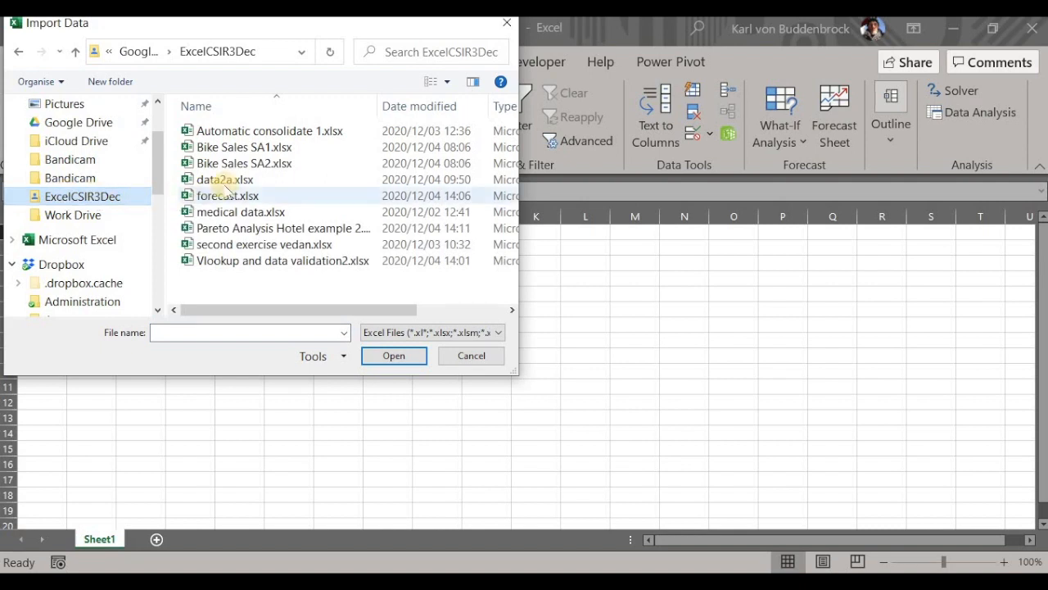
left_click(242, 245)
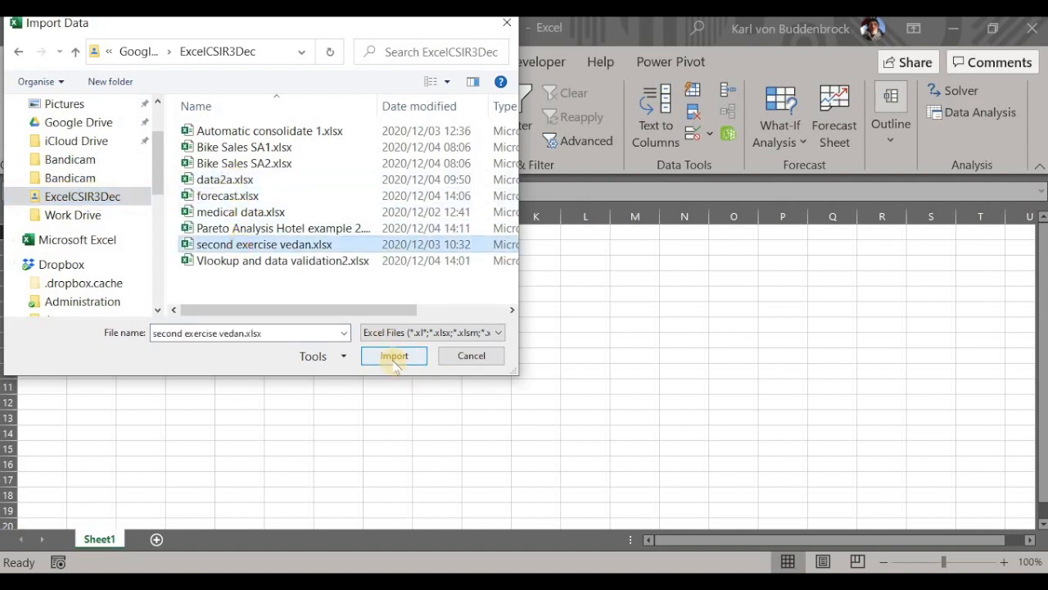
left_click(394, 358)
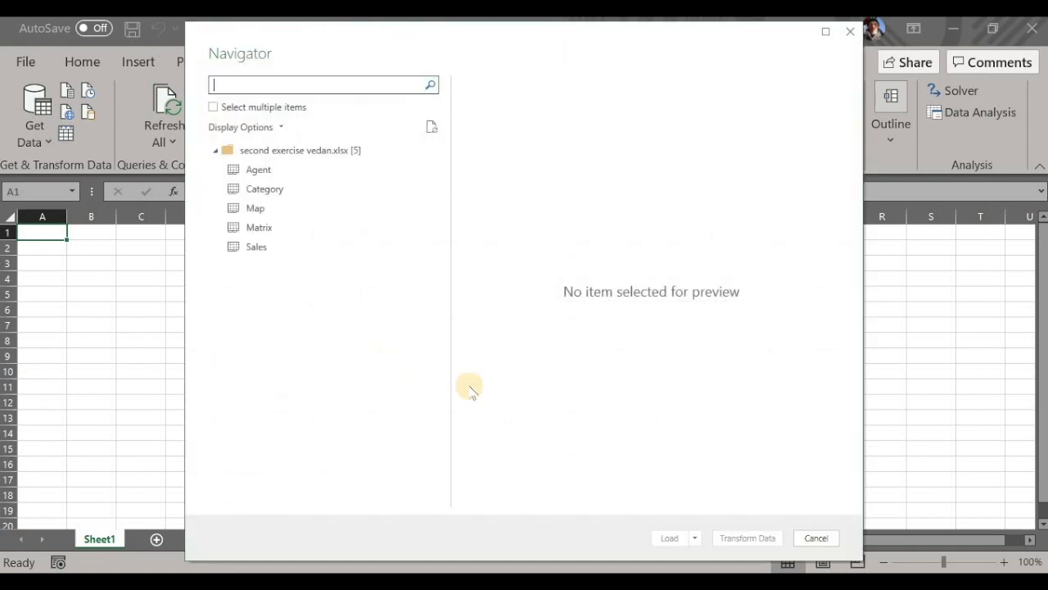
Preview the Sales, Map, Matrix, Category and Agent tables of the imported workbook to examine their columns
left_click(267, 250)
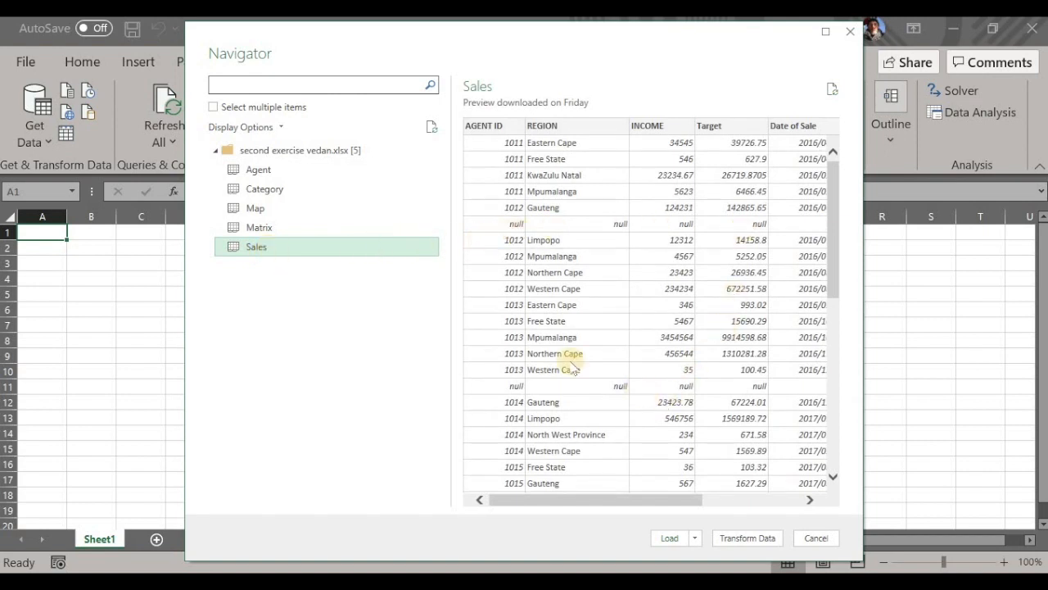
left_click(251, 209)
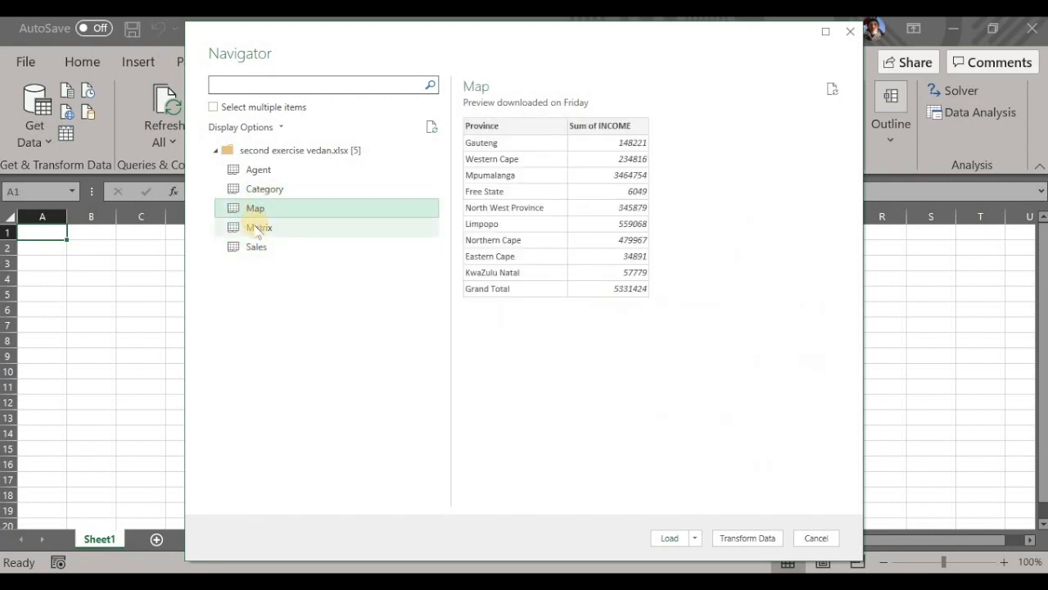
left_click(254, 228)
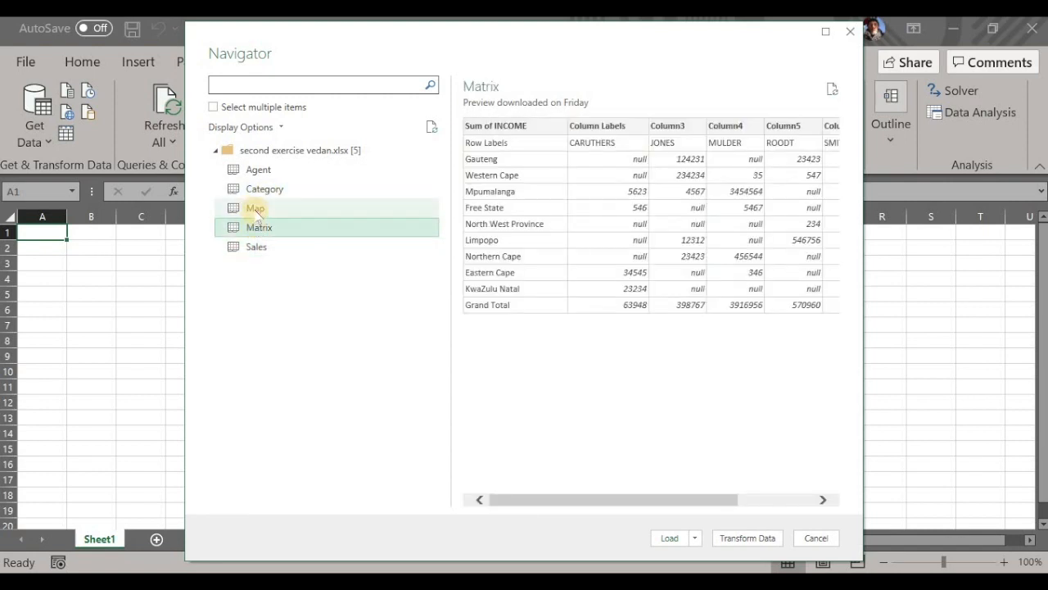
left_click(255, 209)
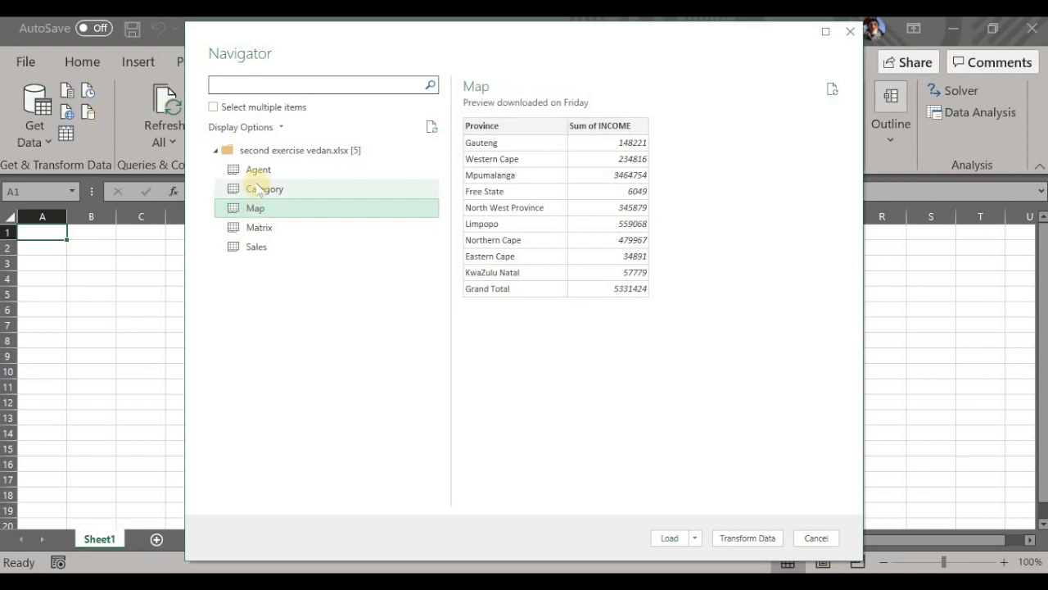
left_click(258, 189)
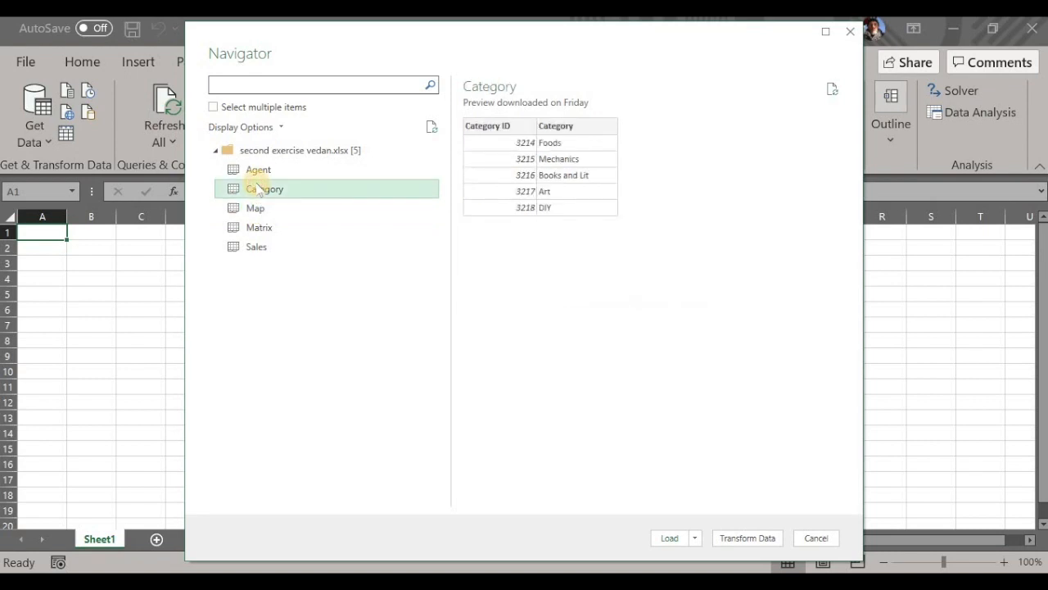
left_click(258, 170)
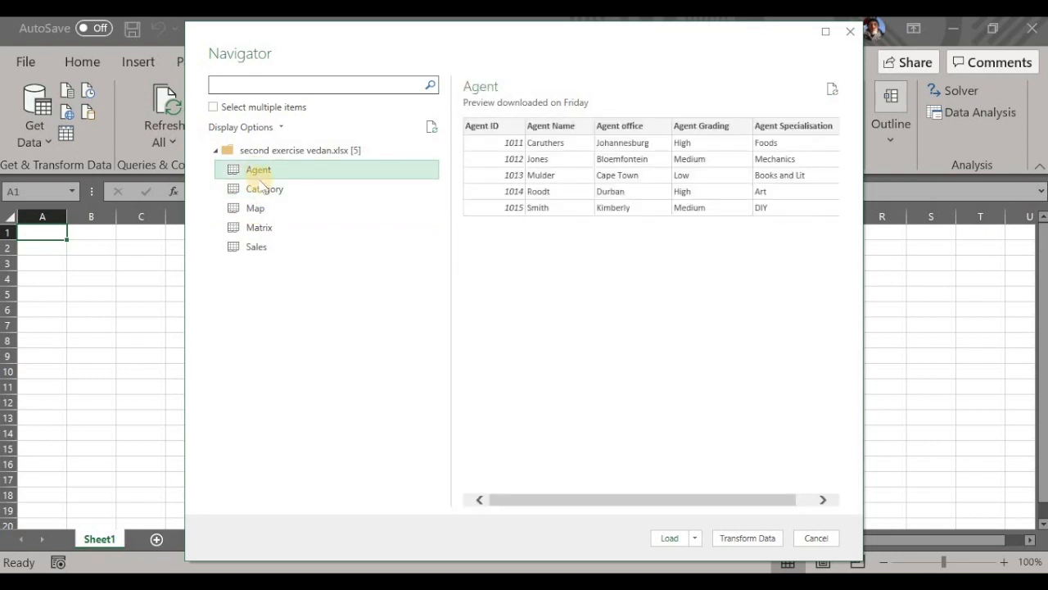
left_click(262, 188)
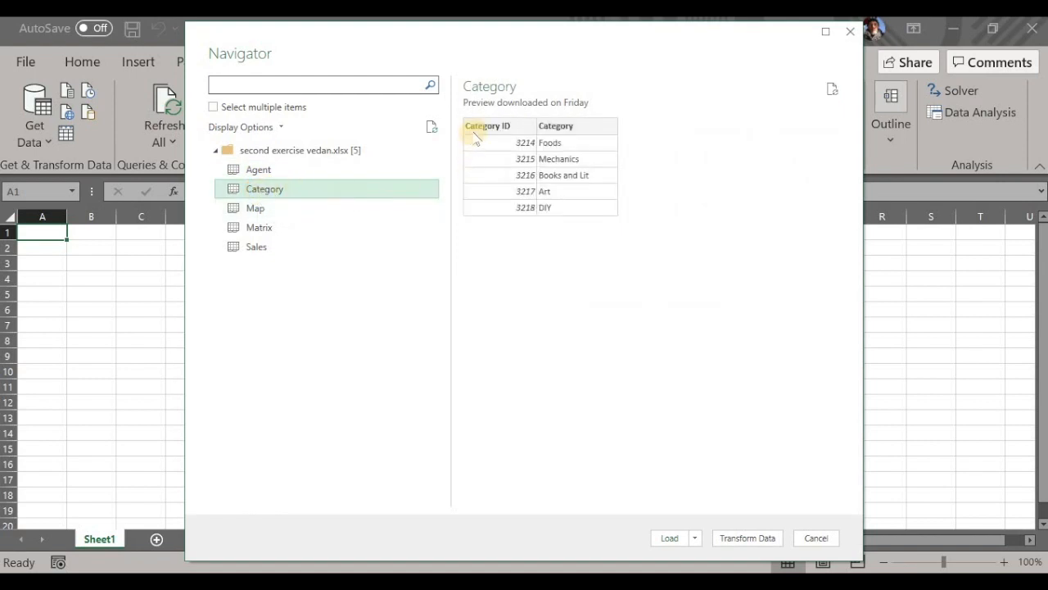
left_click(311, 170)
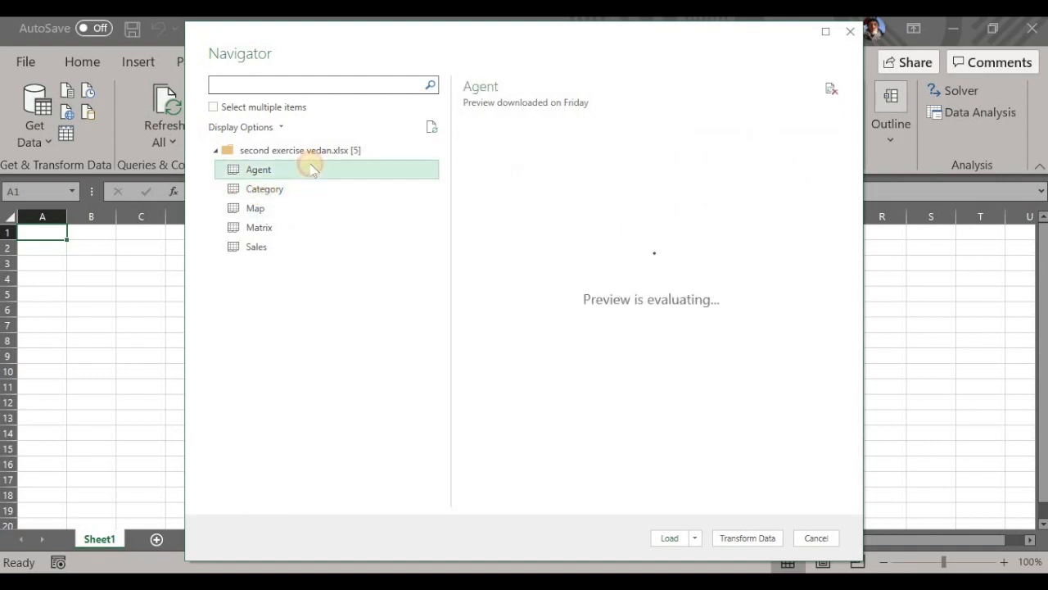
Open the Sales table for transformation in the Power Query Editor and refresh its preview
left_click(257, 255)
left_click(735, 536)
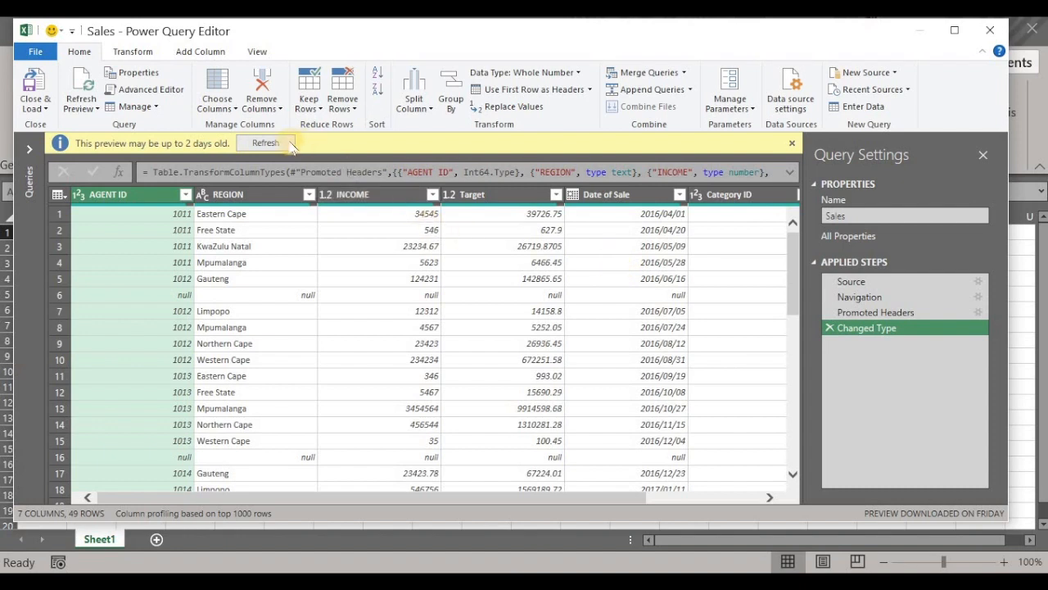
left_click(266, 143)
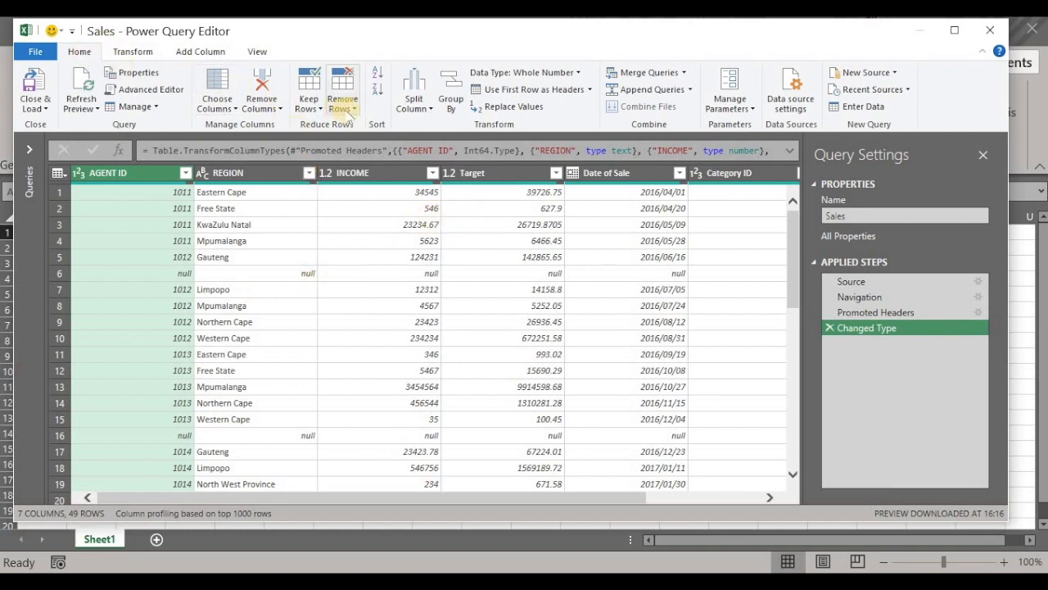
Remove the blank rows from the Sales query
left_click(341, 107)
left_click(380, 196)
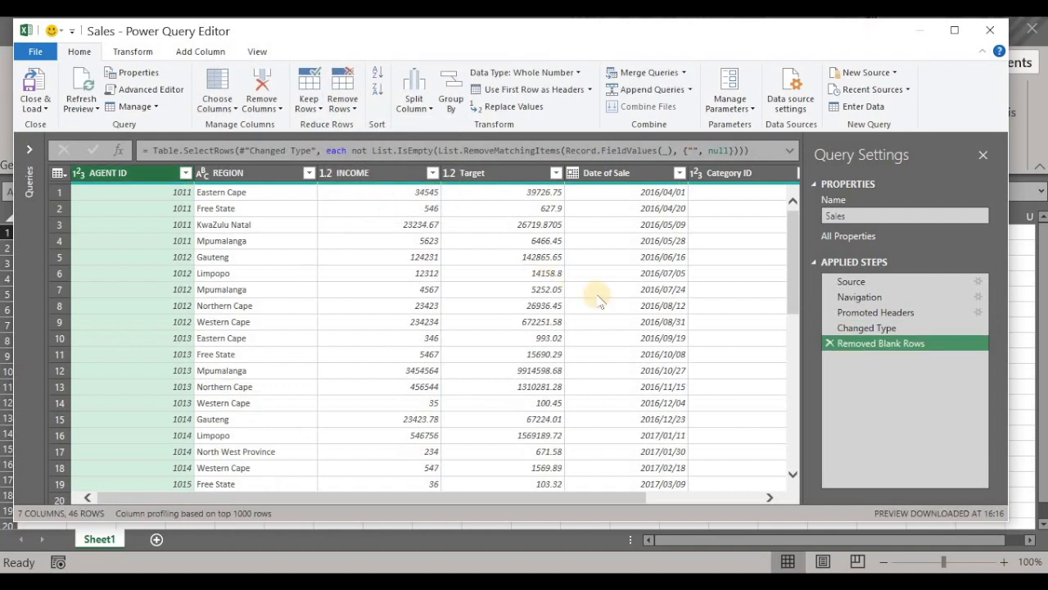
Add a Year column to the Sales query, extracted from the Date of Sale column
left_click(641, 170)
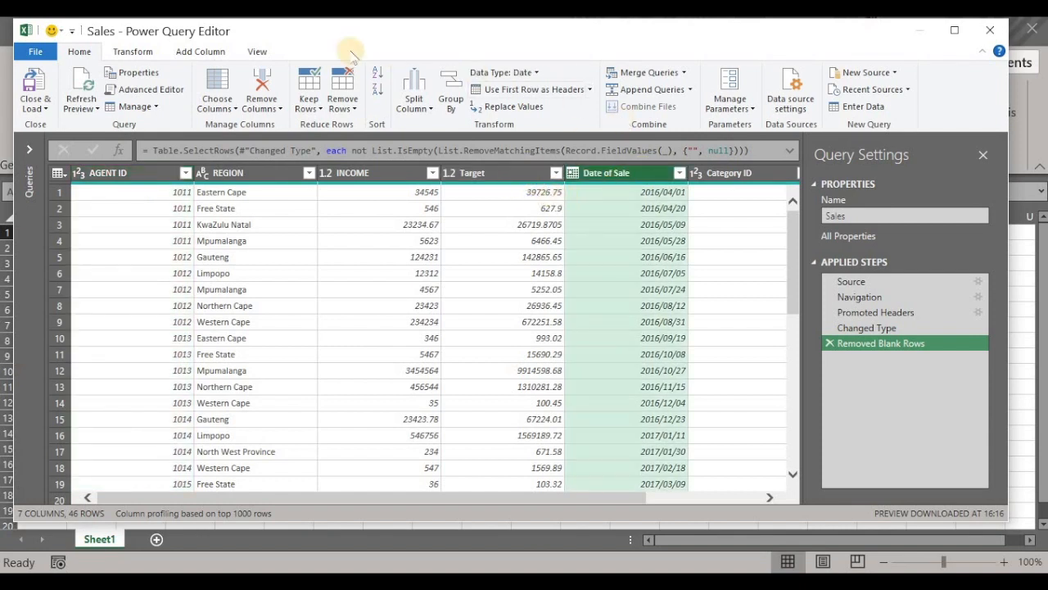
left_click(185, 52)
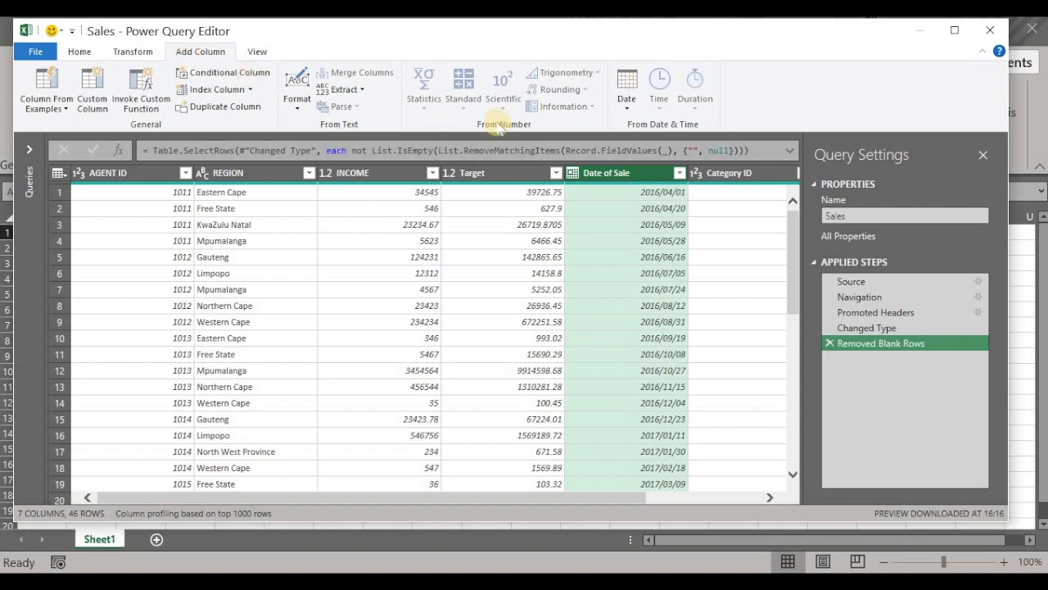
left_click(627, 103)
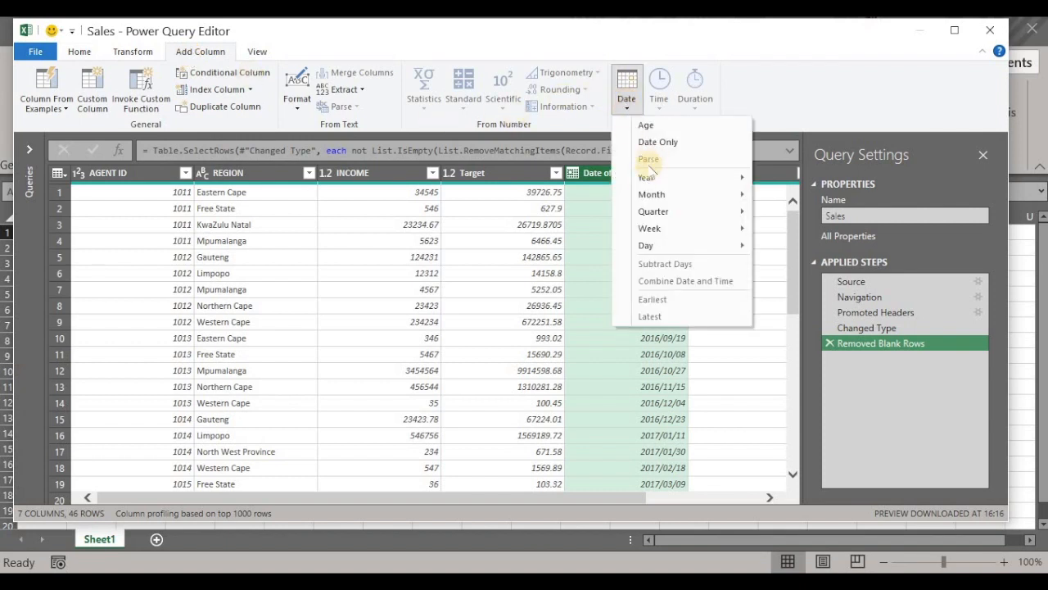
mouse_move(643, 187)
left_click(788, 179)
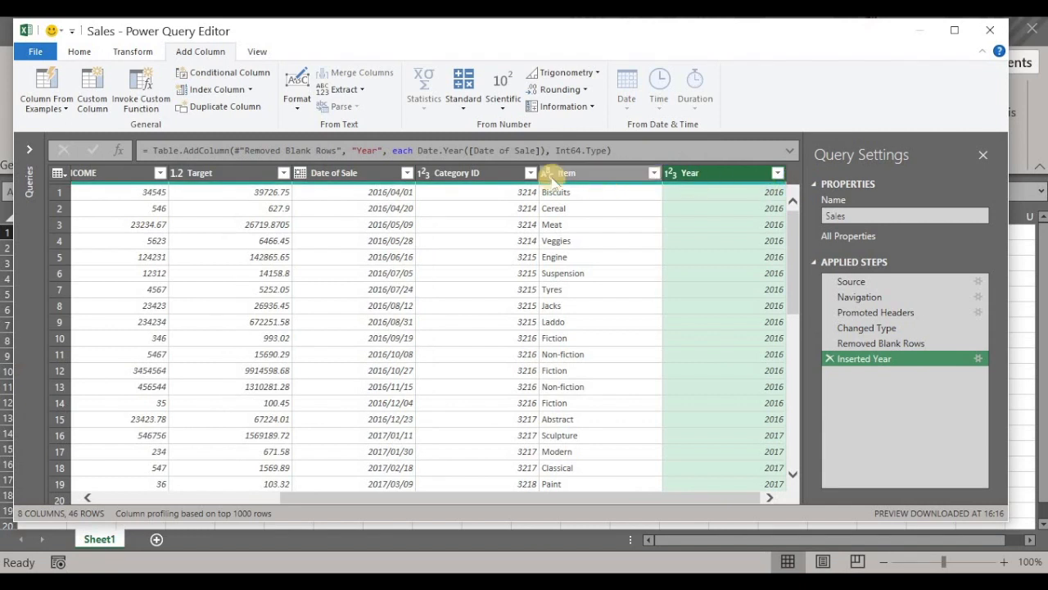
Add a Month number column to the Sales query, extracted from the Date of Sale column
left_click(366, 176)
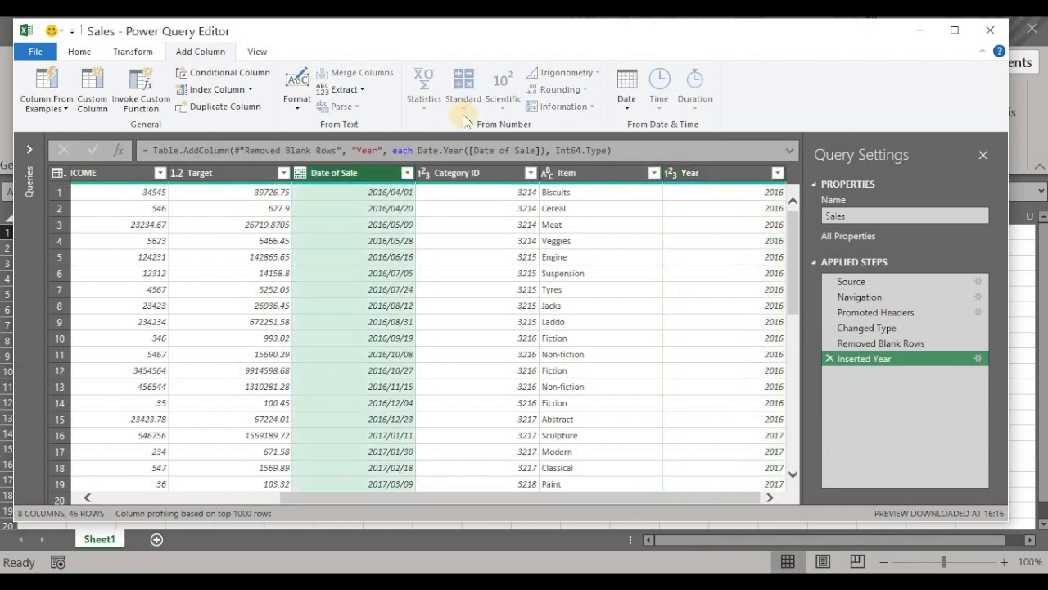
left_click(627, 90)
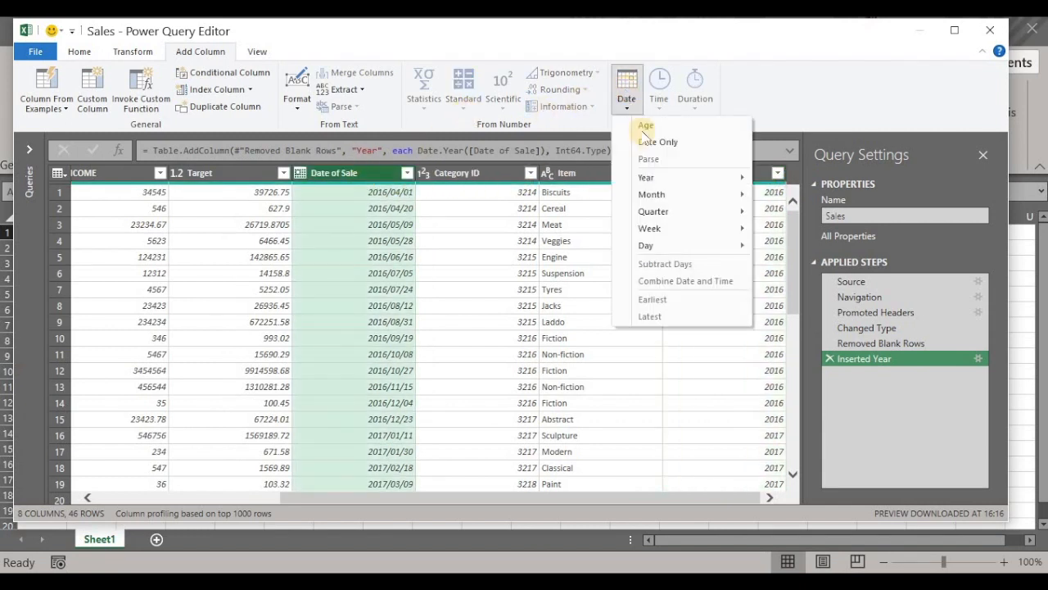
mouse_move(656, 194)
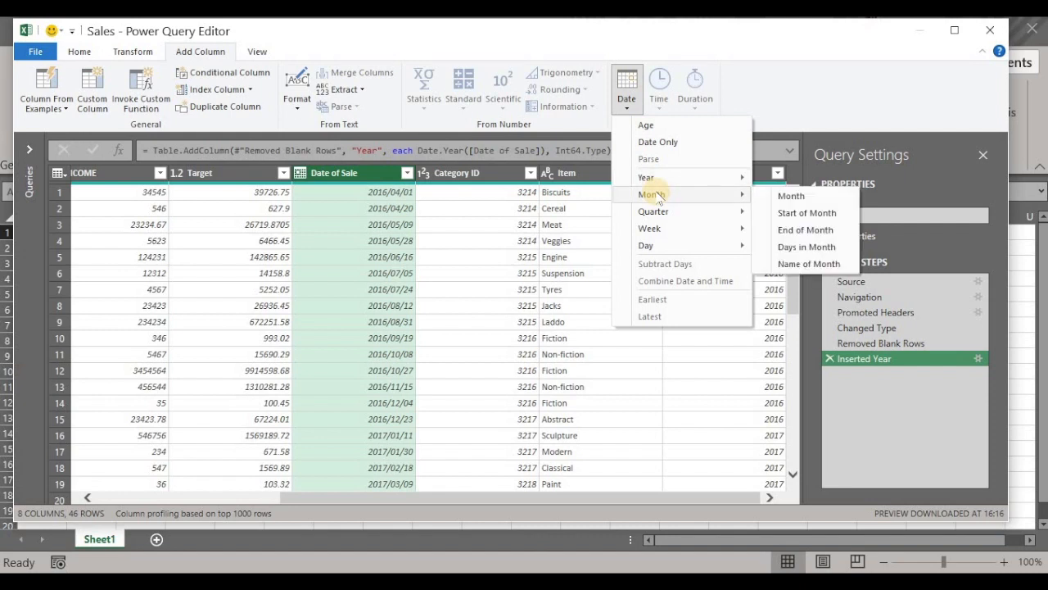
left_click(788, 196)
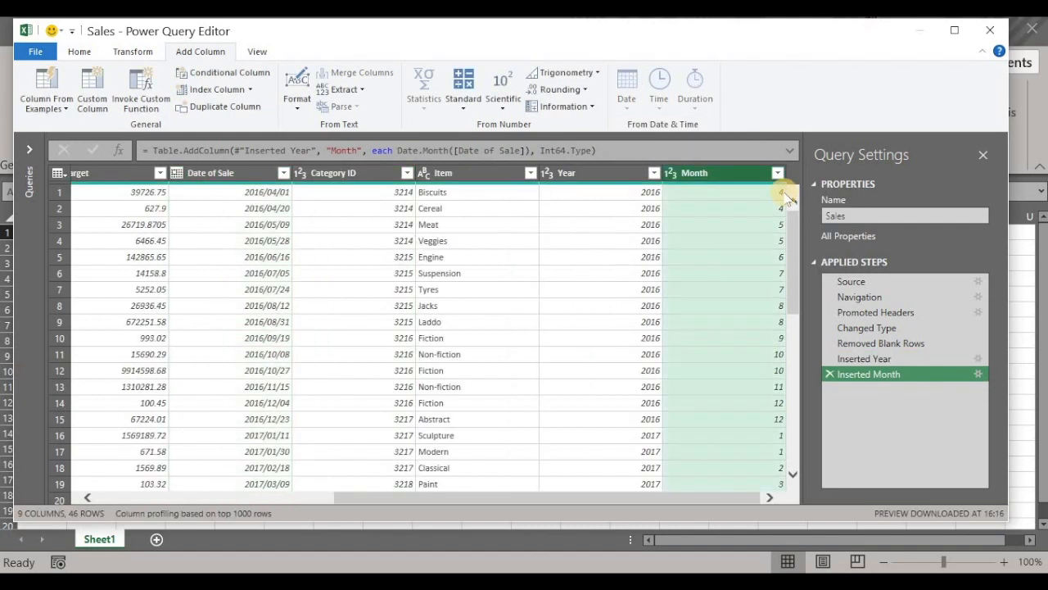
Move the Year and Month columns directly after the Date of Sale column, ahead of Category ID
left_click(602, 172)
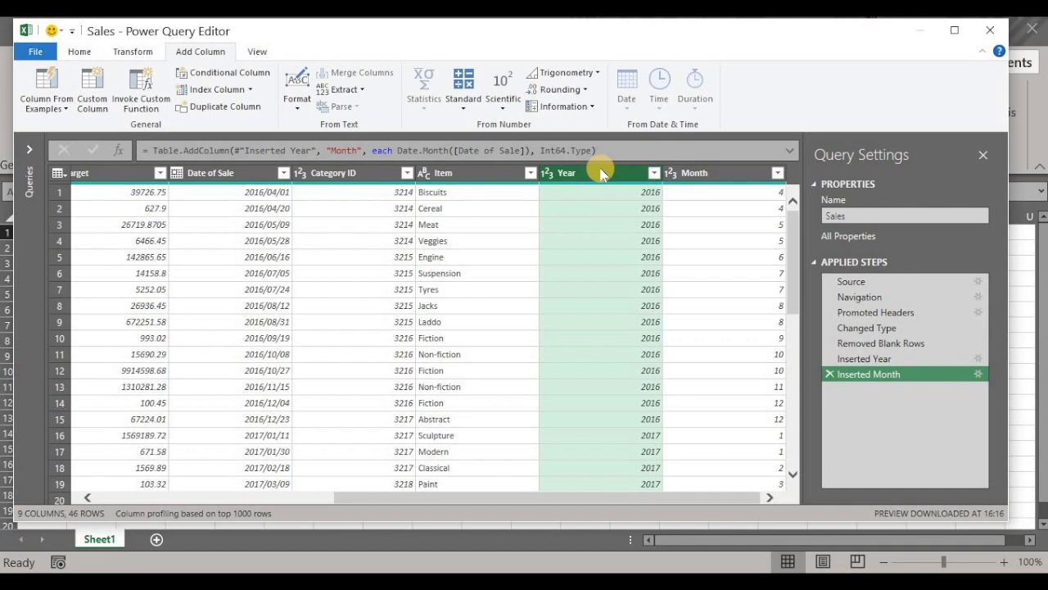
left_click_drag(603, 172, 347, 175)
left_click_drag(732, 173, 494, 179)
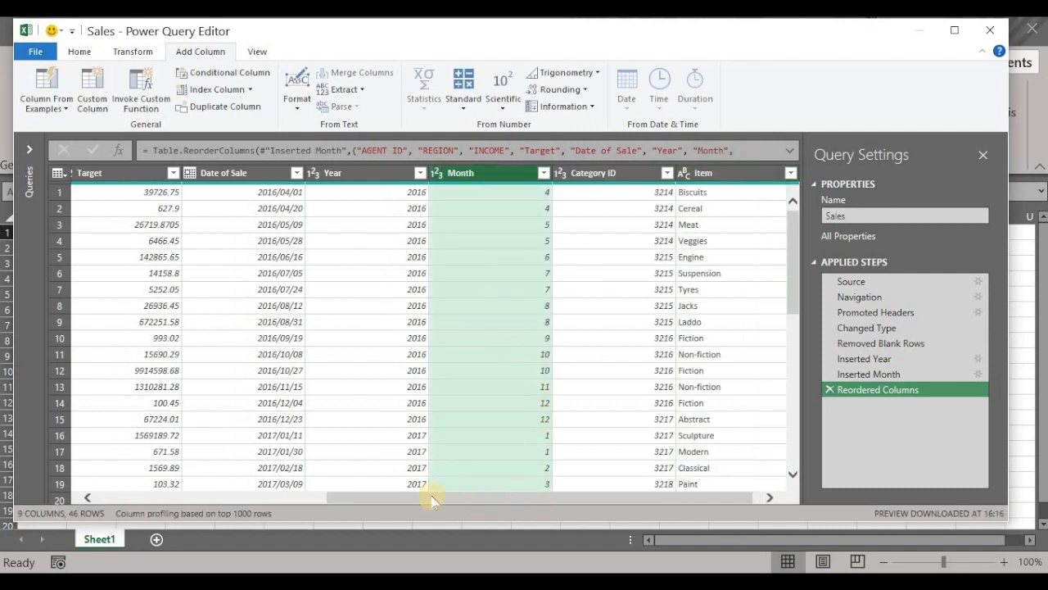
Transform the INCOME column by multiplying each of its values by 1.15
left_click_drag(411, 501, 300, 502)
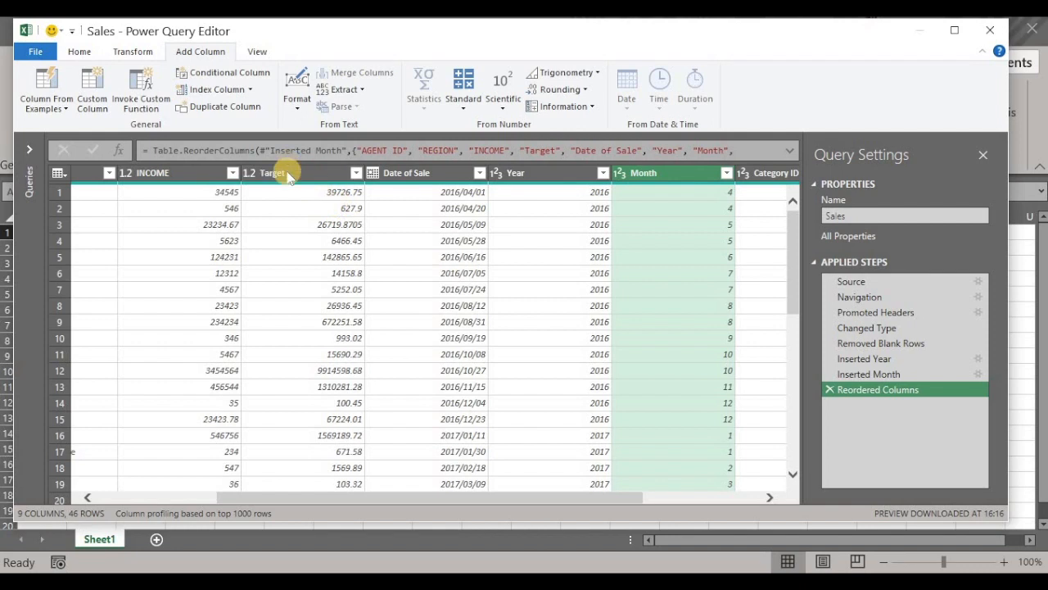
left_click(189, 176)
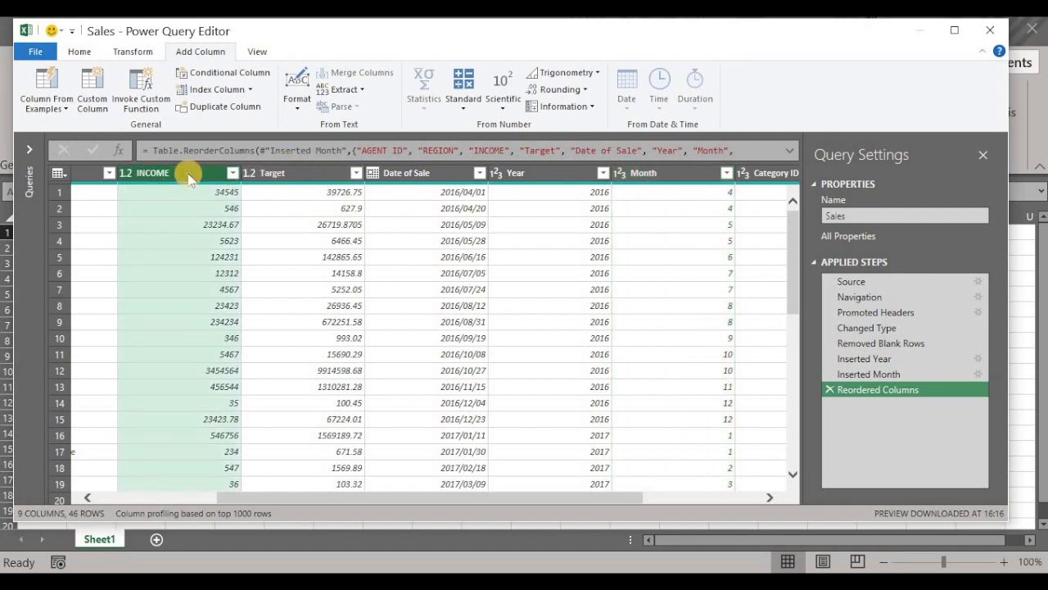
left_click(125, 53)
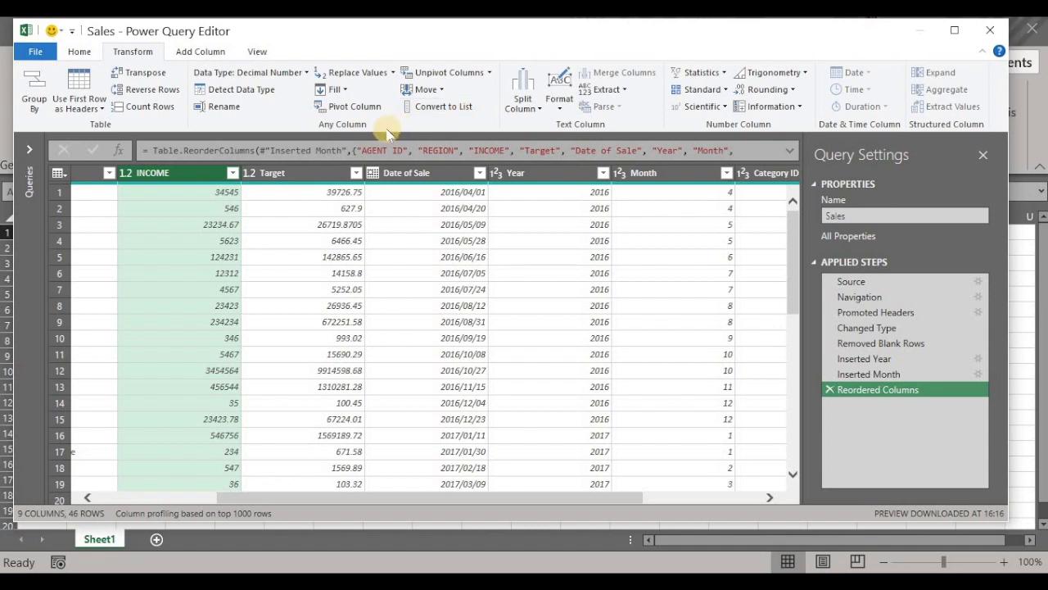
left_click(725, 91)
left_click(711, 125)
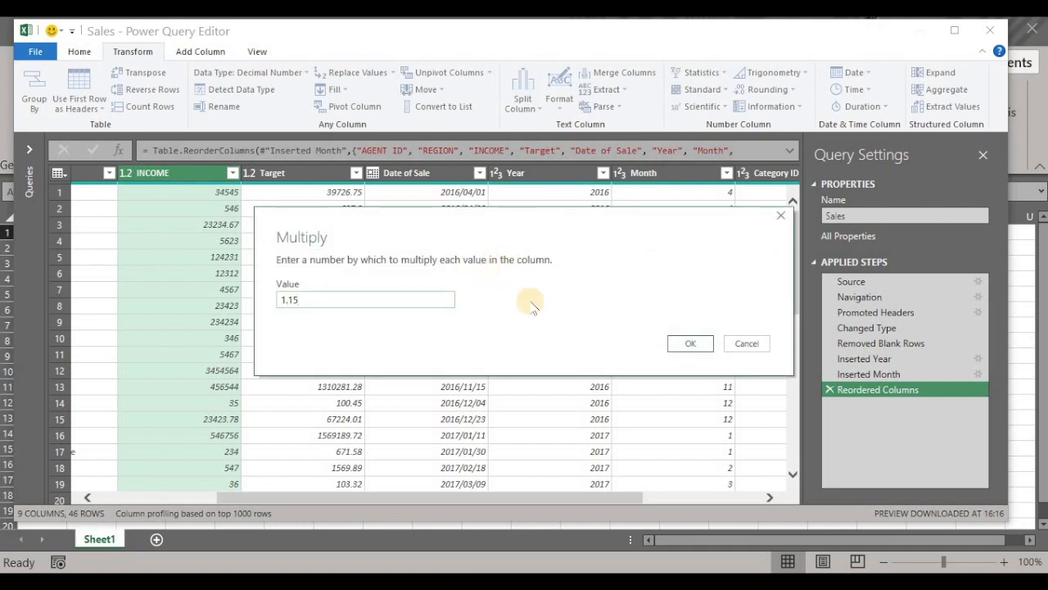
left_click(690, 343)
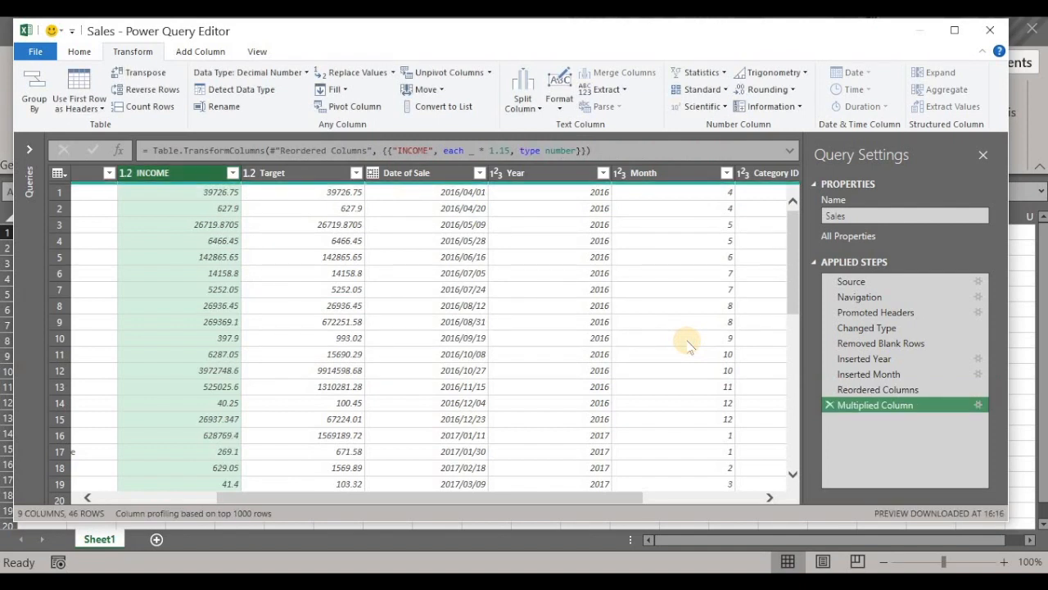
Change the data type of the INCOME and Target columns to Currency
left_click(125, 174)
left_click(153, 207)
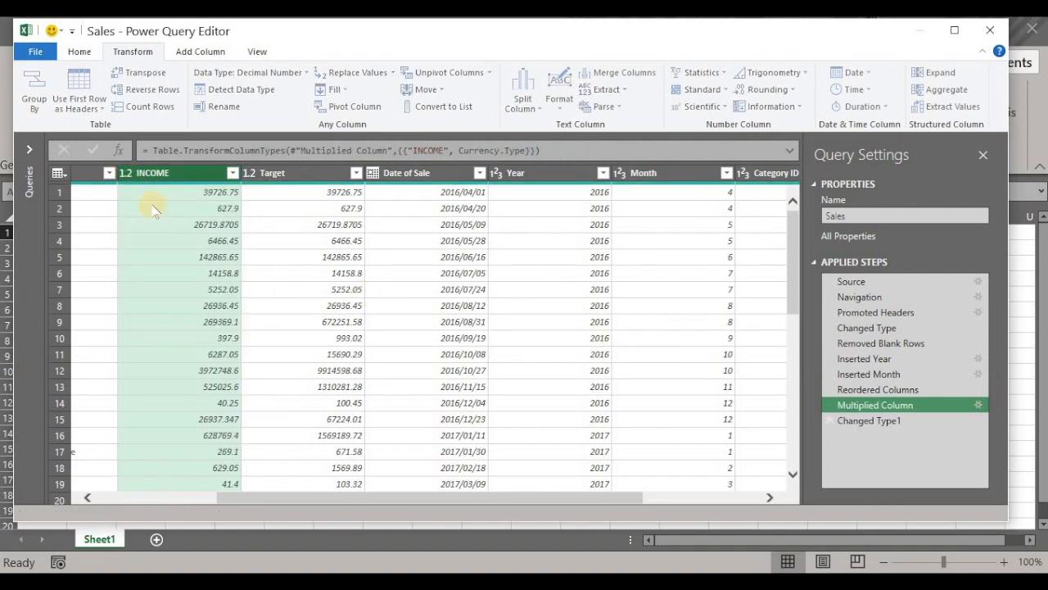
left_click(249, 174)
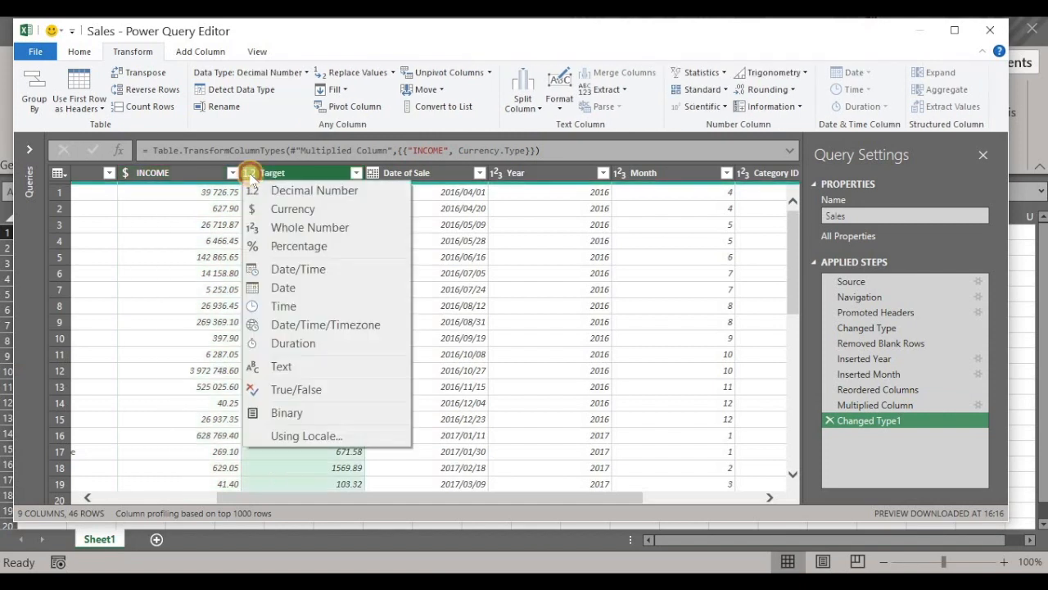
left_click(273, 211)
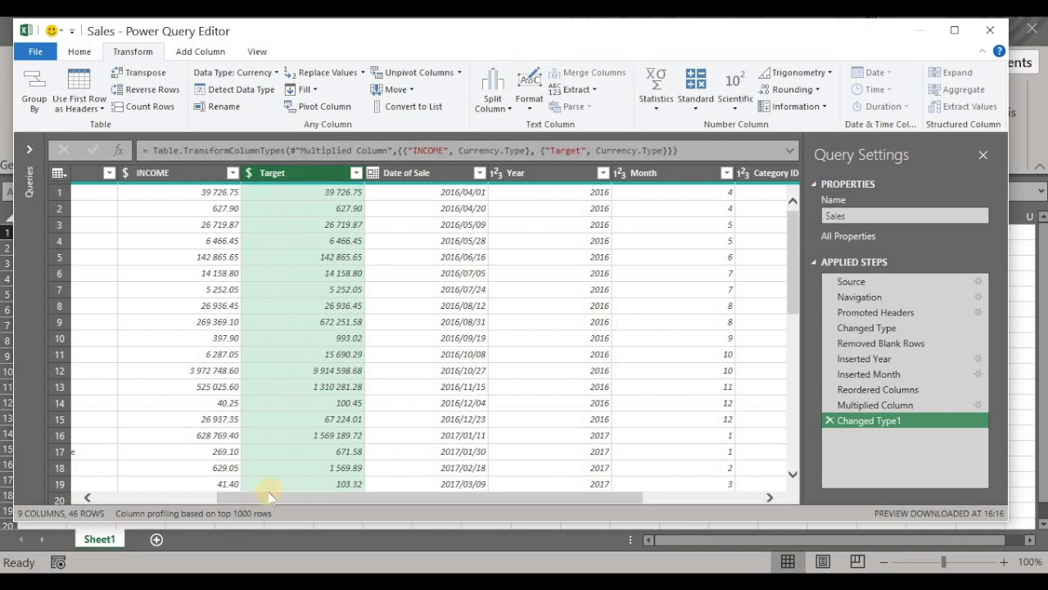
Load the Sales query as a table into the existing worksheet at cell A1 and add it to the Data Model
left_click_drag(264, 501, 123, 498)
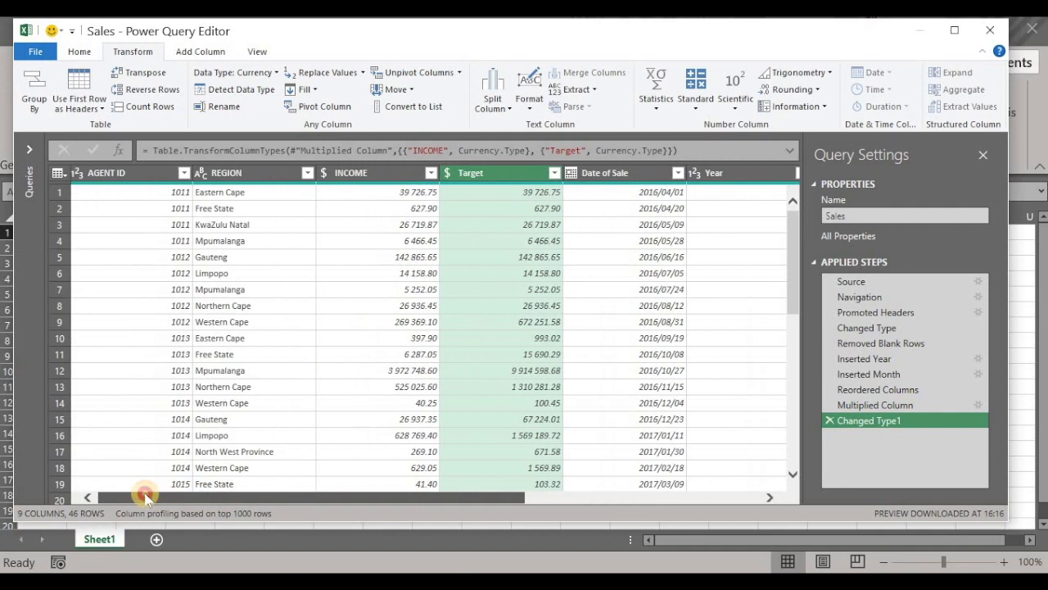
left_click(80, 50)
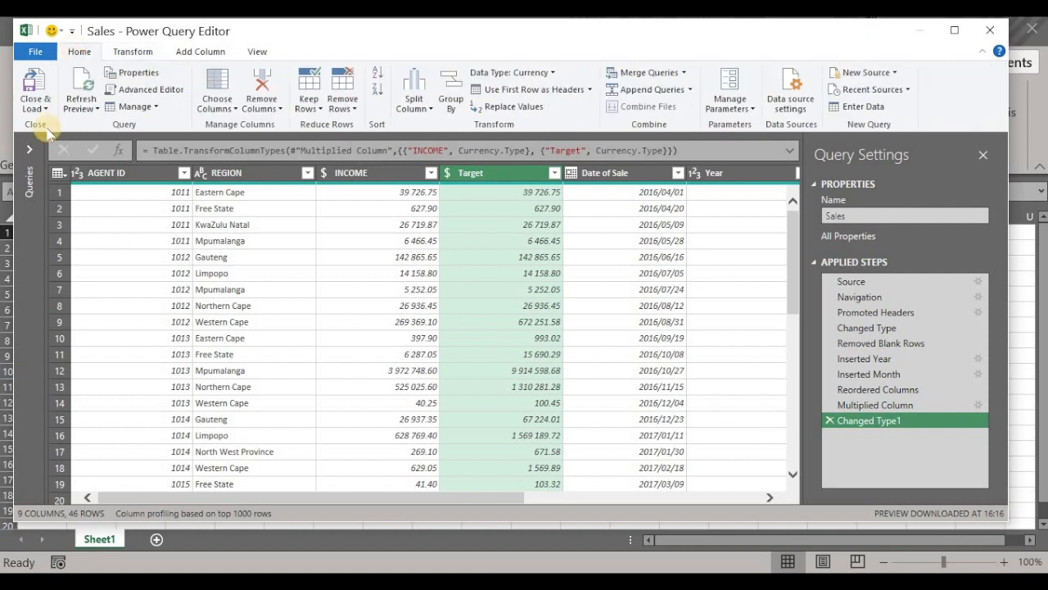
left_click(41, 107)
left_click(58, 140)
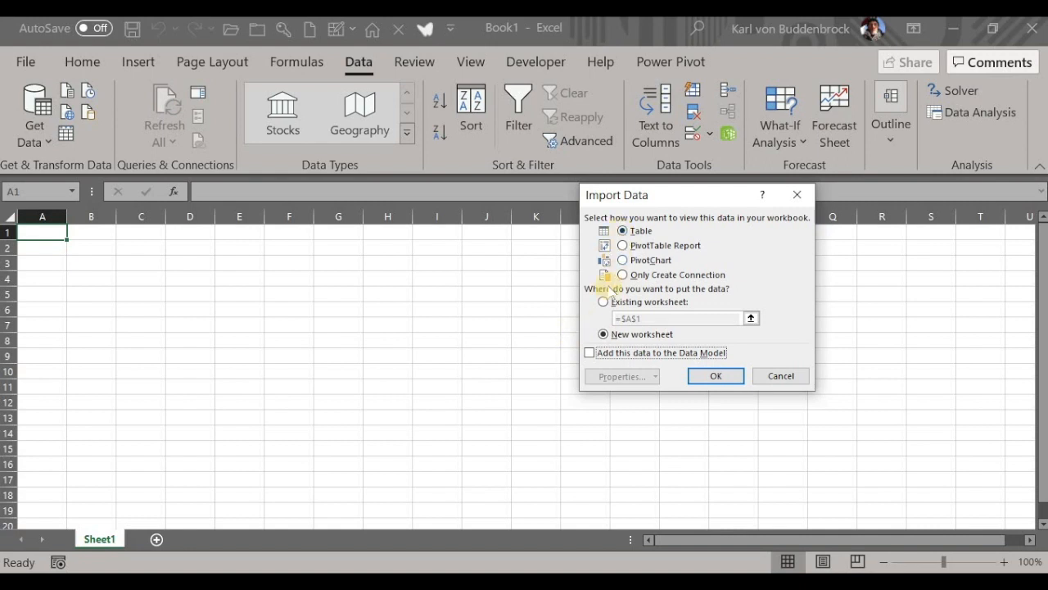
left_click(603, 301)
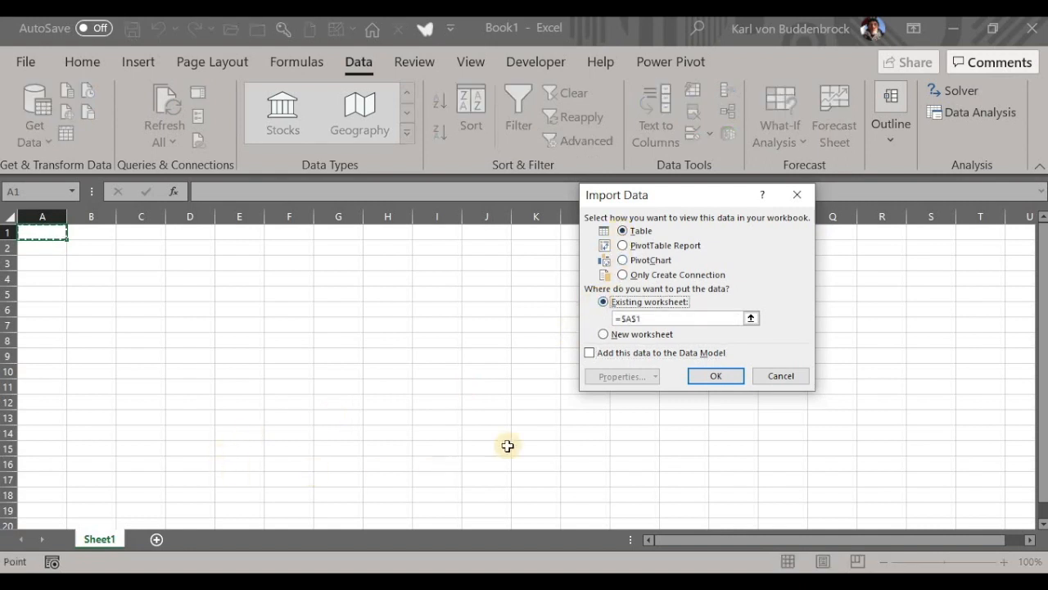
left_click(590, 353)
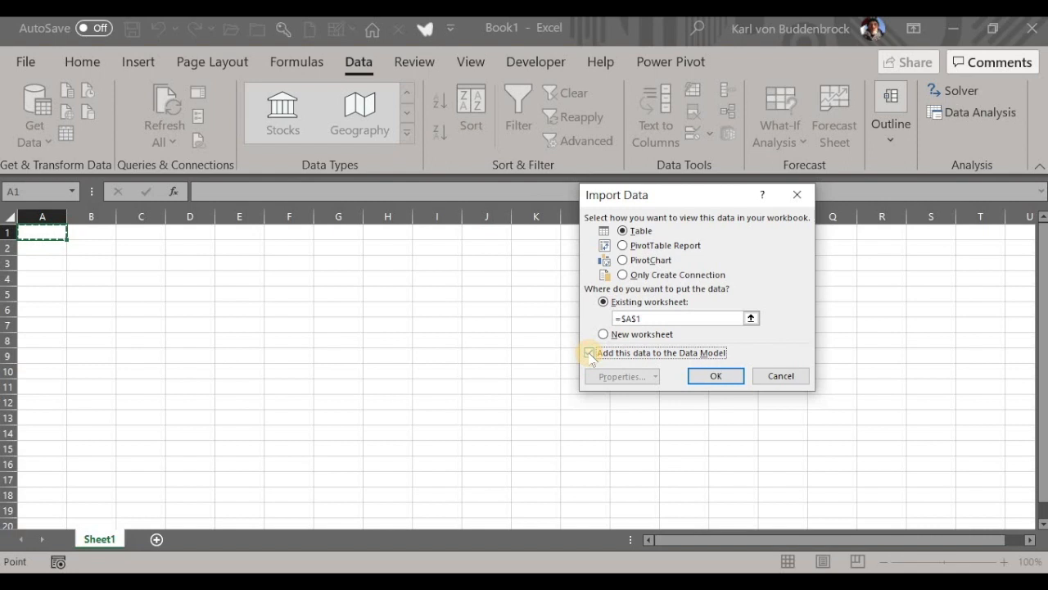
key("ctrl")
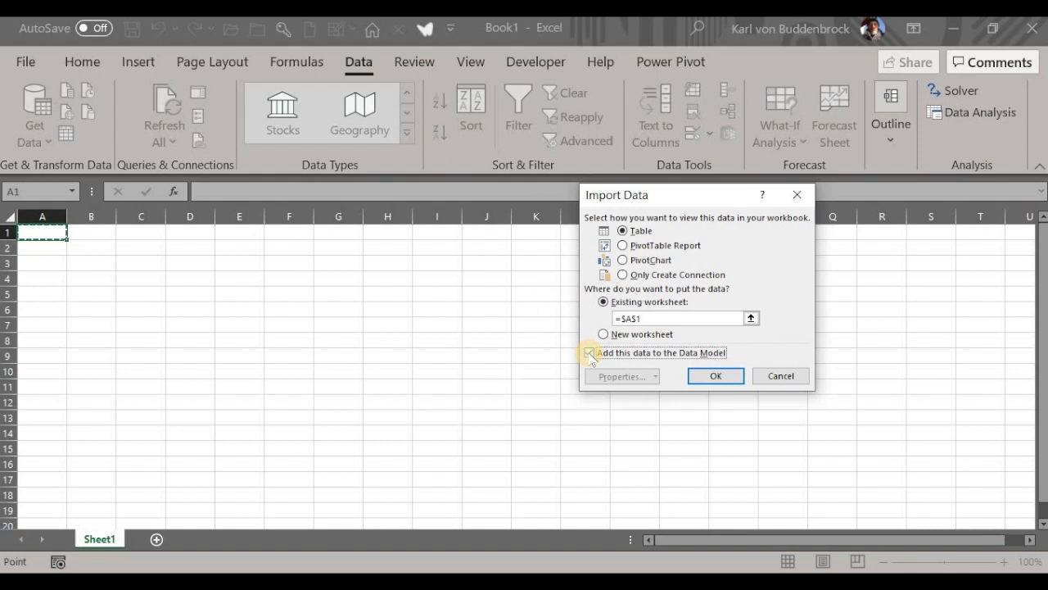
left_click(709, 375)
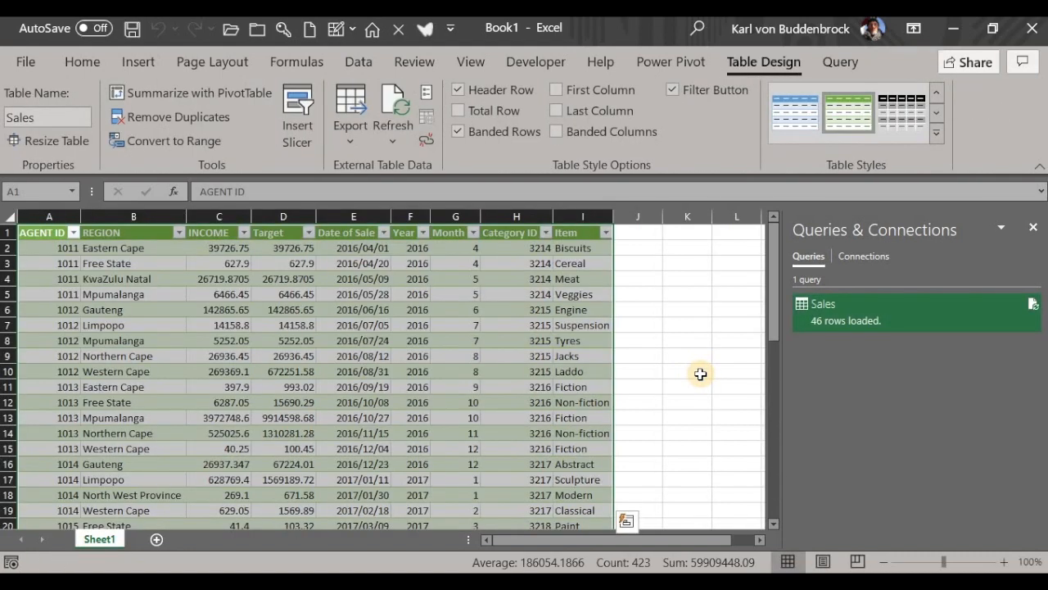
Start another workbook import and connect to the file second exercise vedan.xlsx
left_click(219, 309)
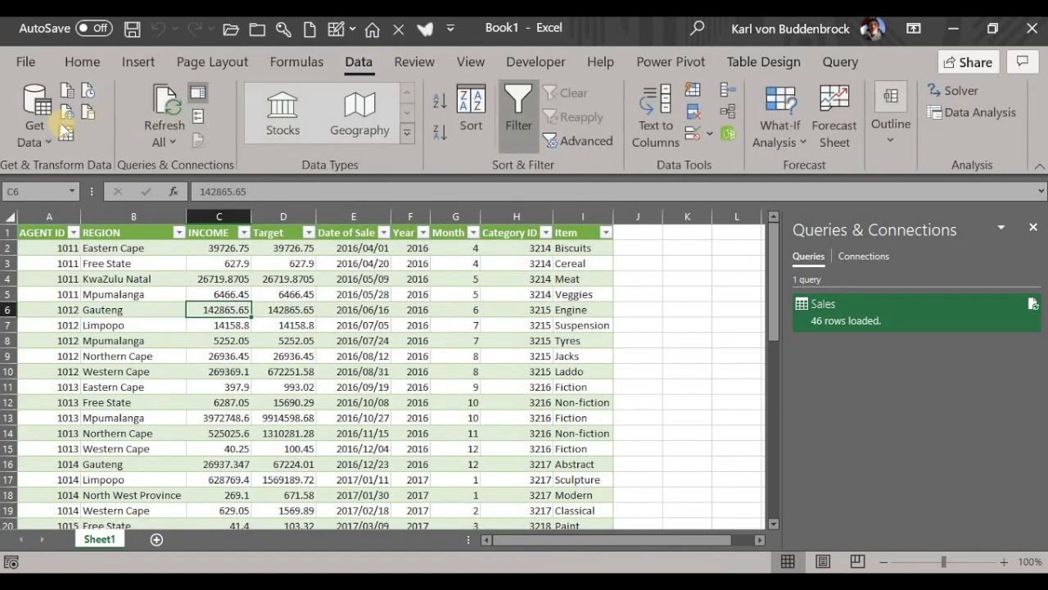
left_click(34, 127)
mouse_move(64, 172)
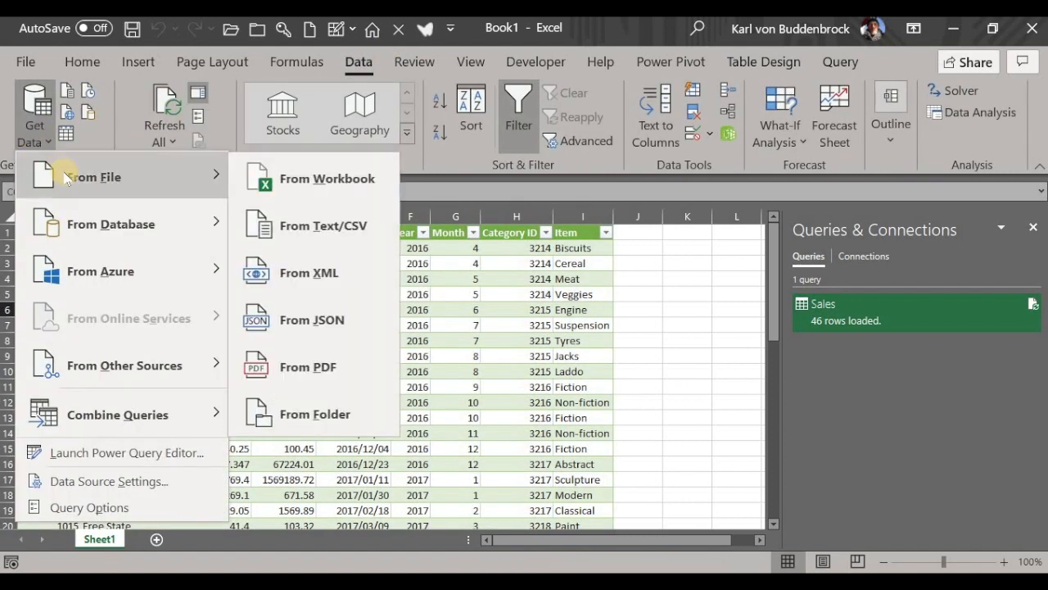
left_click(275, 183)
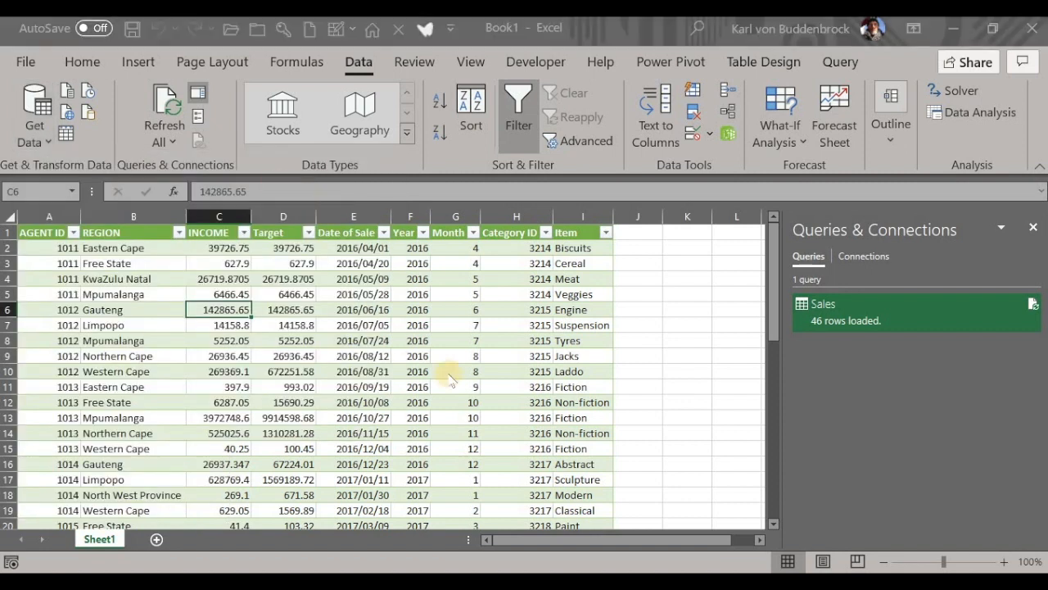
left_click(245, 244)
left_click(390, 355)
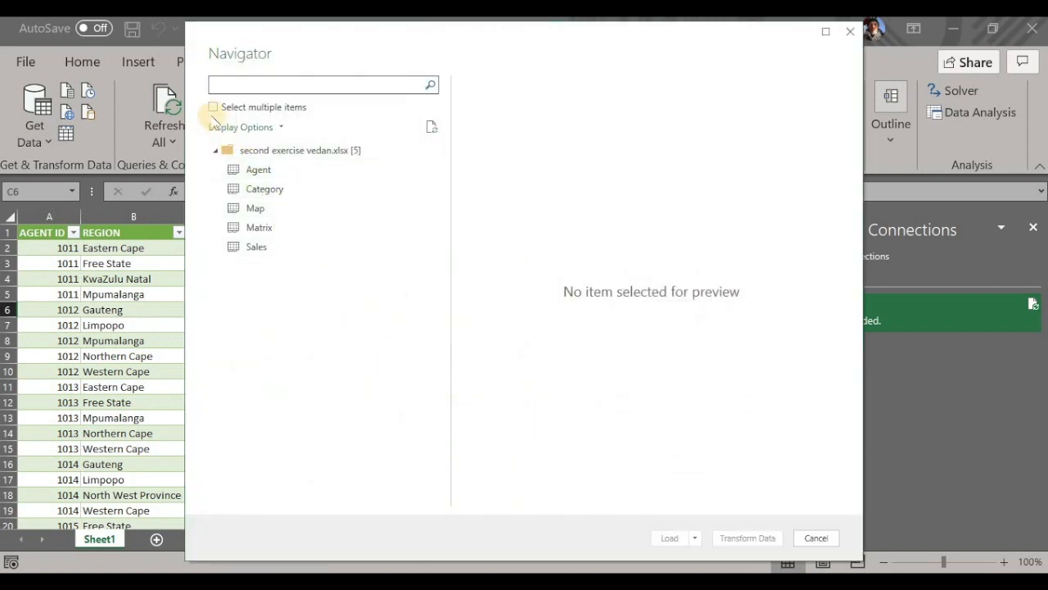
Select both the Agent and Category tables and load them as tables in new worksheets, also added to the Data Model
left_click(213, 109)
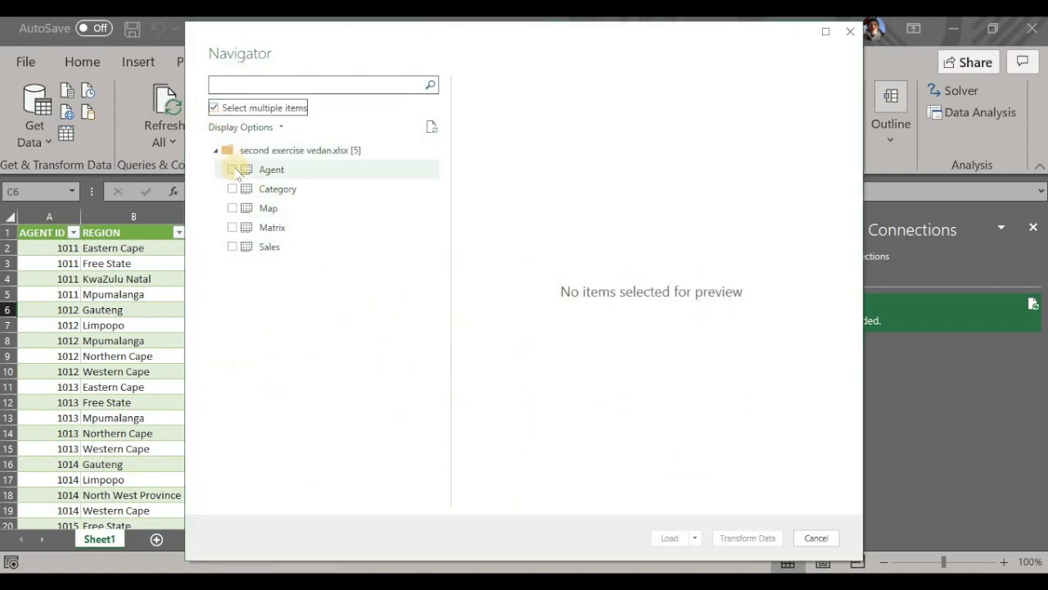
left_click(234, 172)
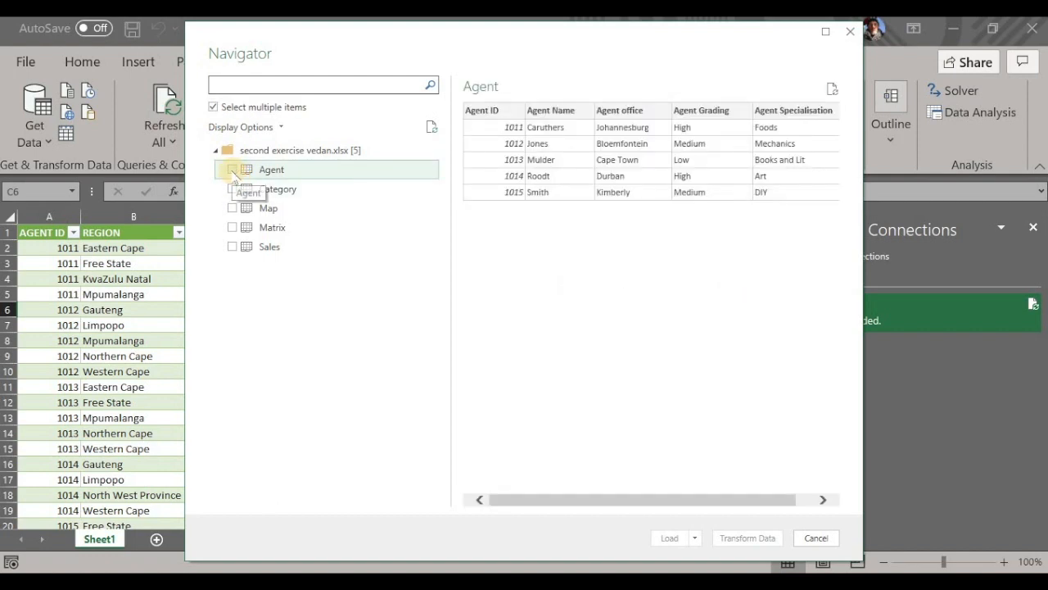
left_click(232, 169)
left_click(231, 188)
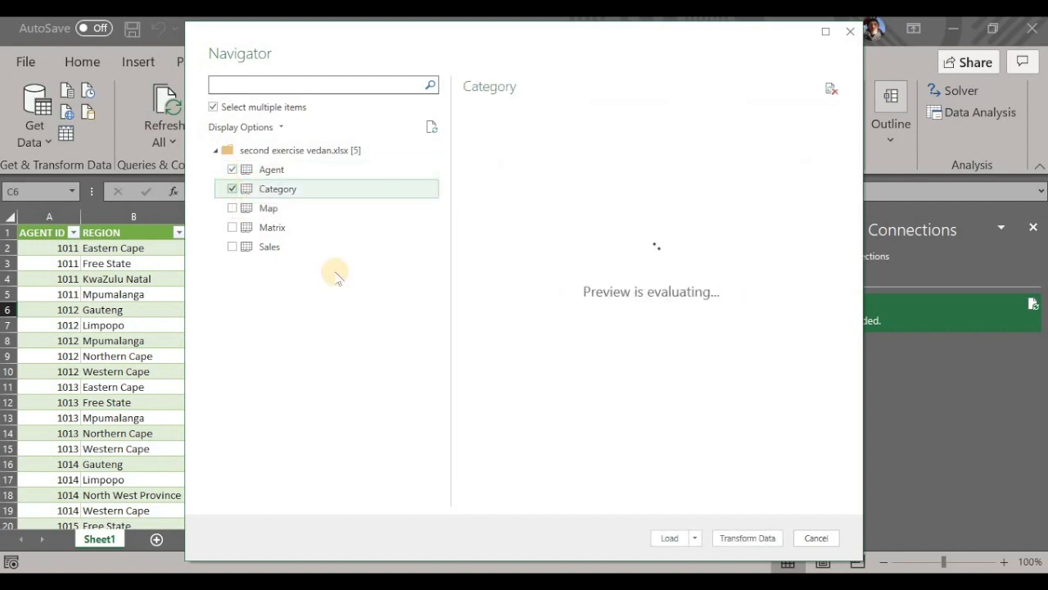
left_click(694, 538)
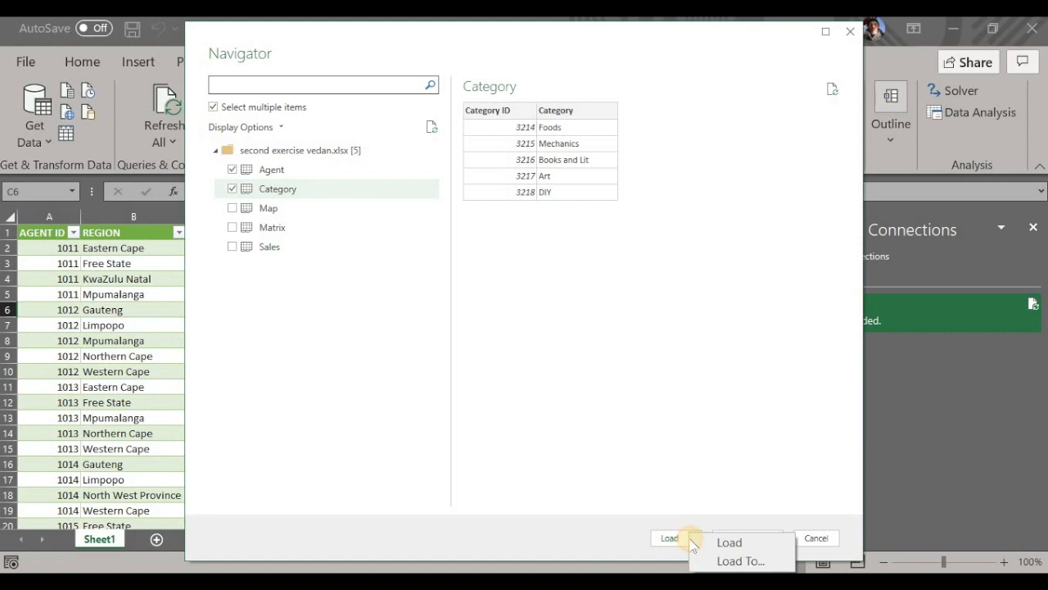
left_click(720, 560)
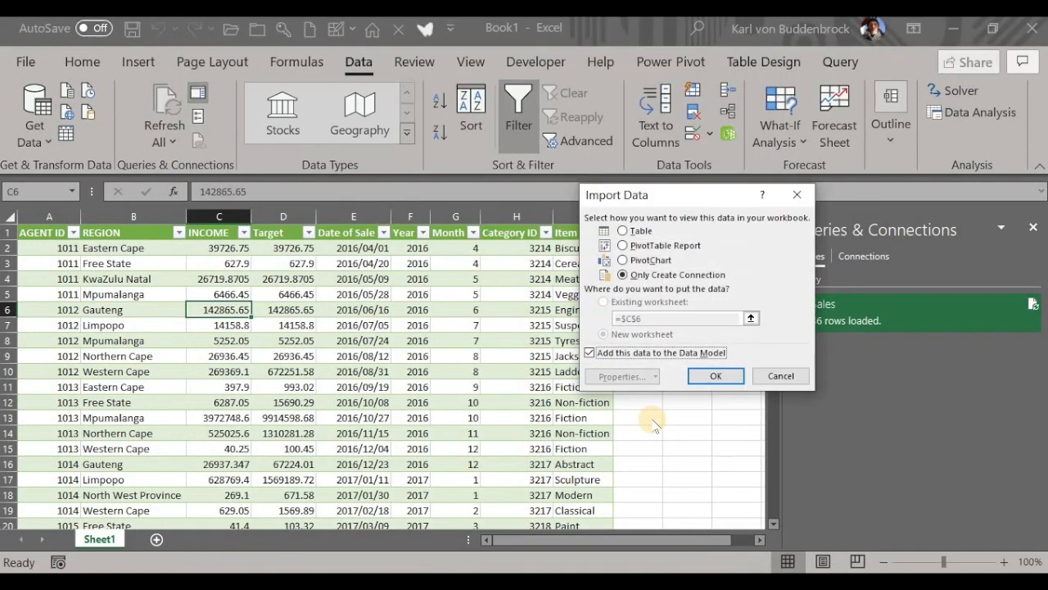
left_click(623, 231)
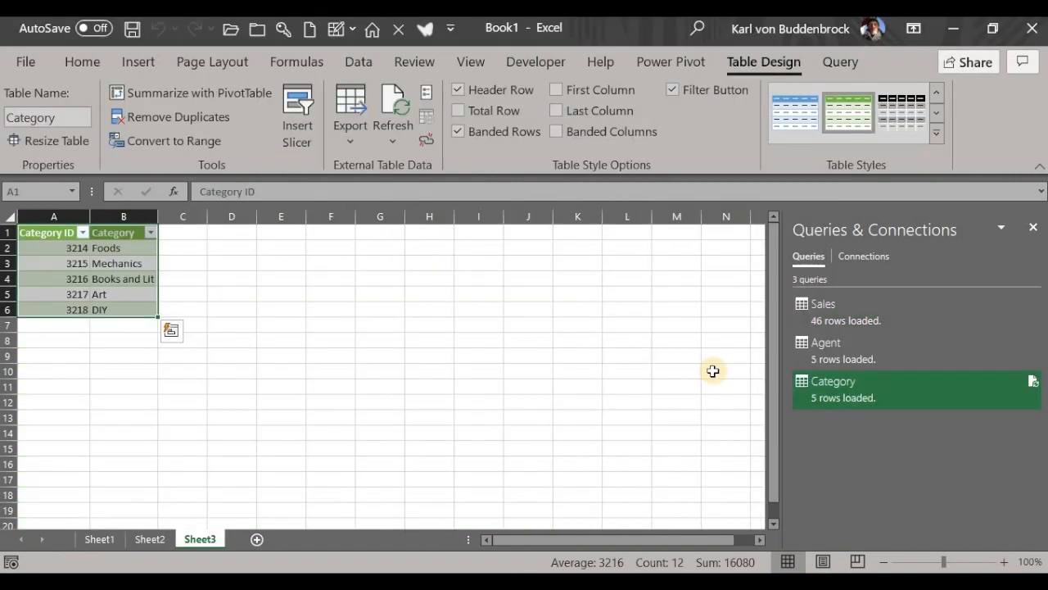
Rename Sheet1 as Sales
left_click(109, 541)
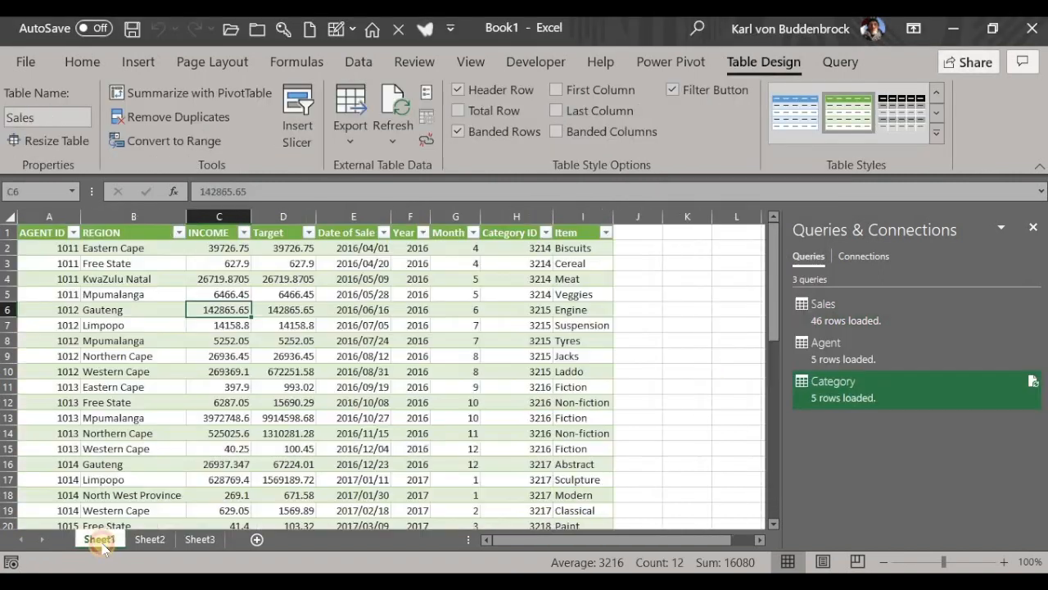
double_click(100, 536)
type("Sales")
key("Return")
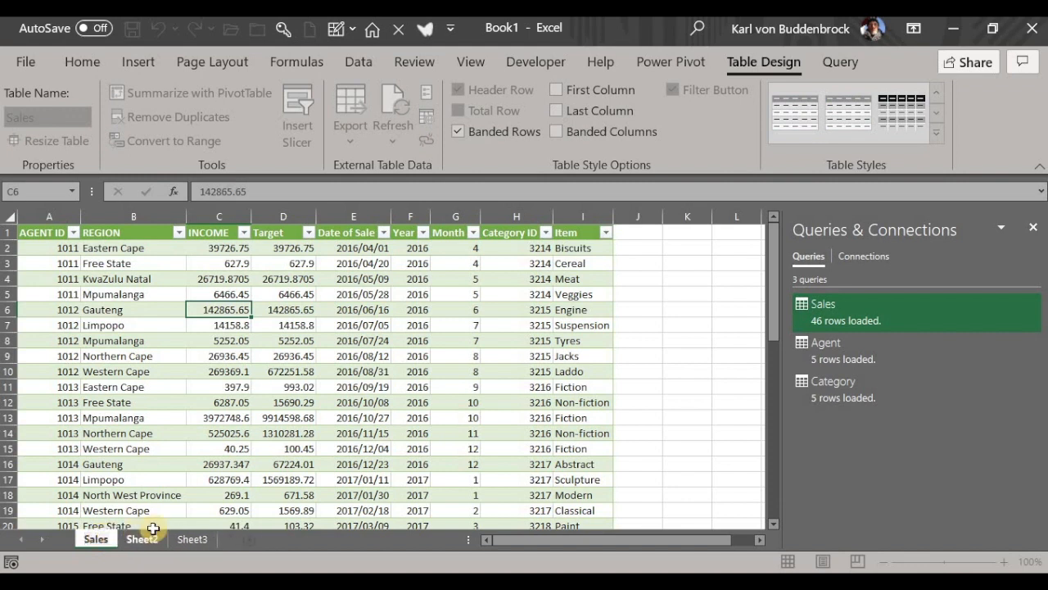
Rename Sheet2, which holds the agent table, as Agent
left_click(151, 539)
double_click(152, 537)
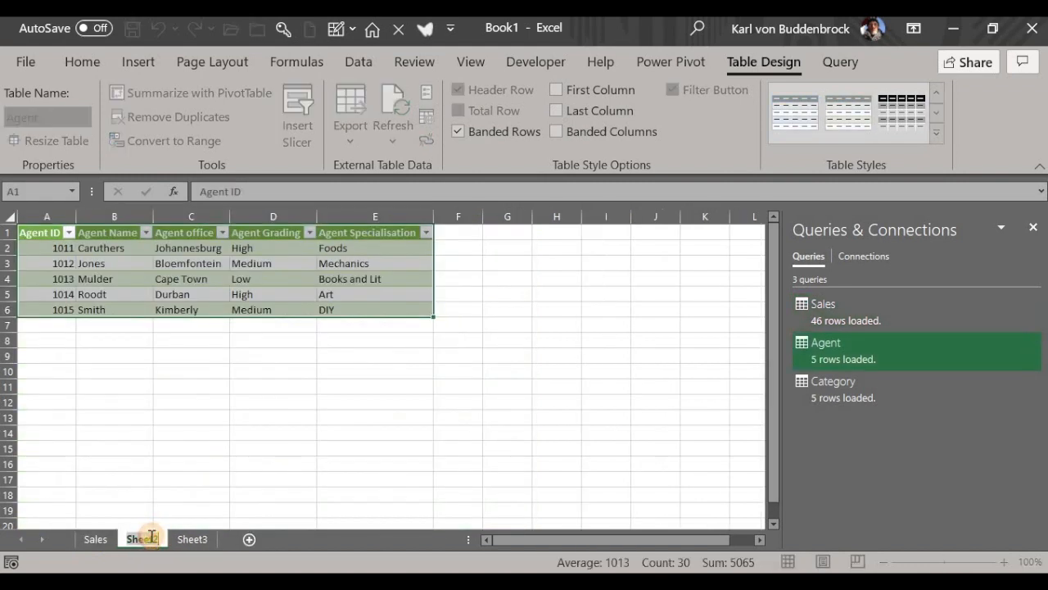
type("A")
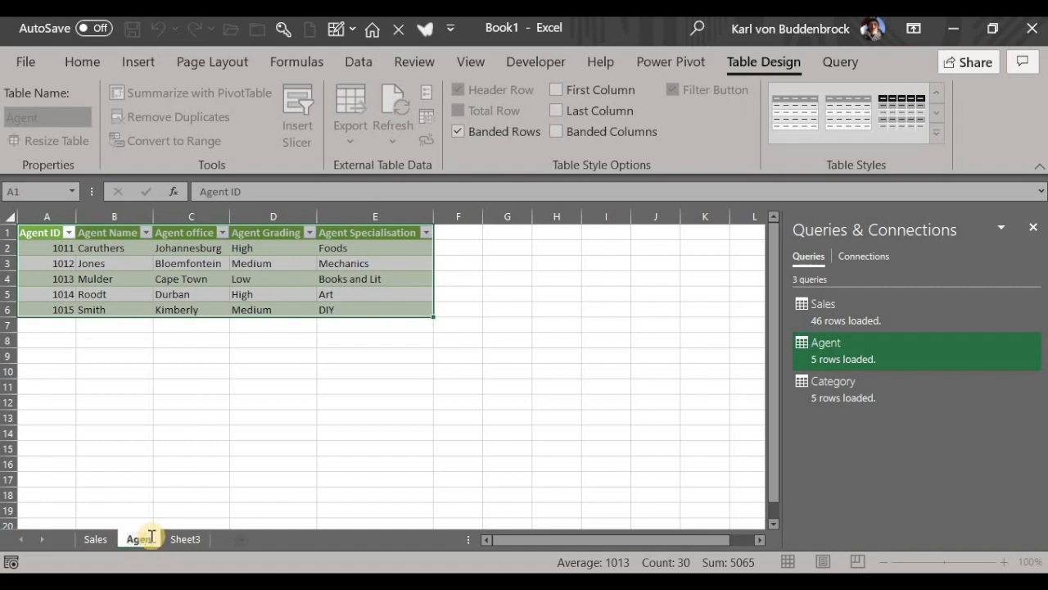
type("gent")
Rename Sheet3, which holds the category table, as Category
left_click(189, 539)
double_click(191, 537)
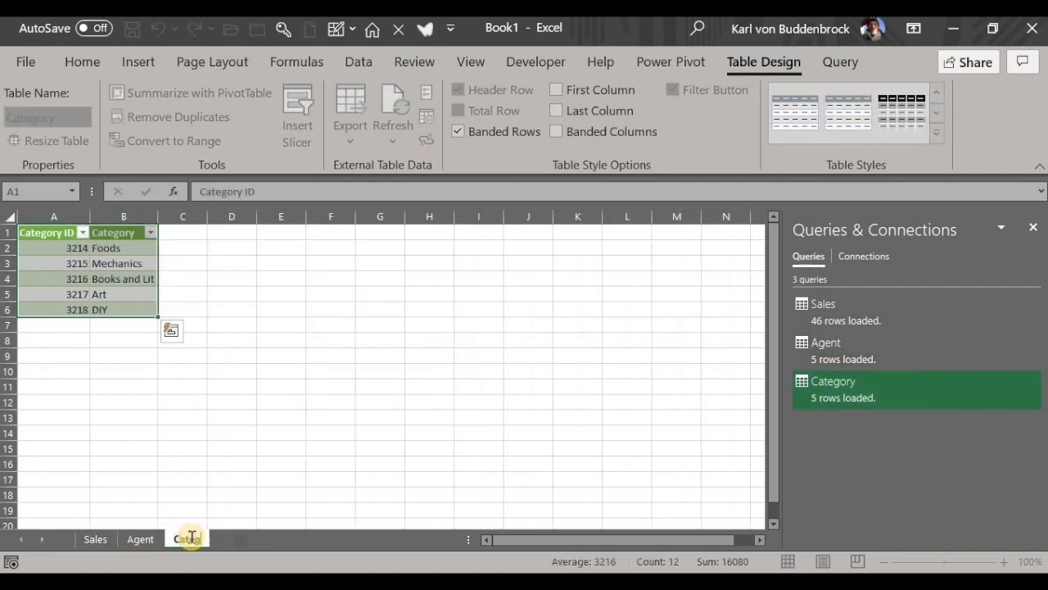
type("Category")
key("Return")
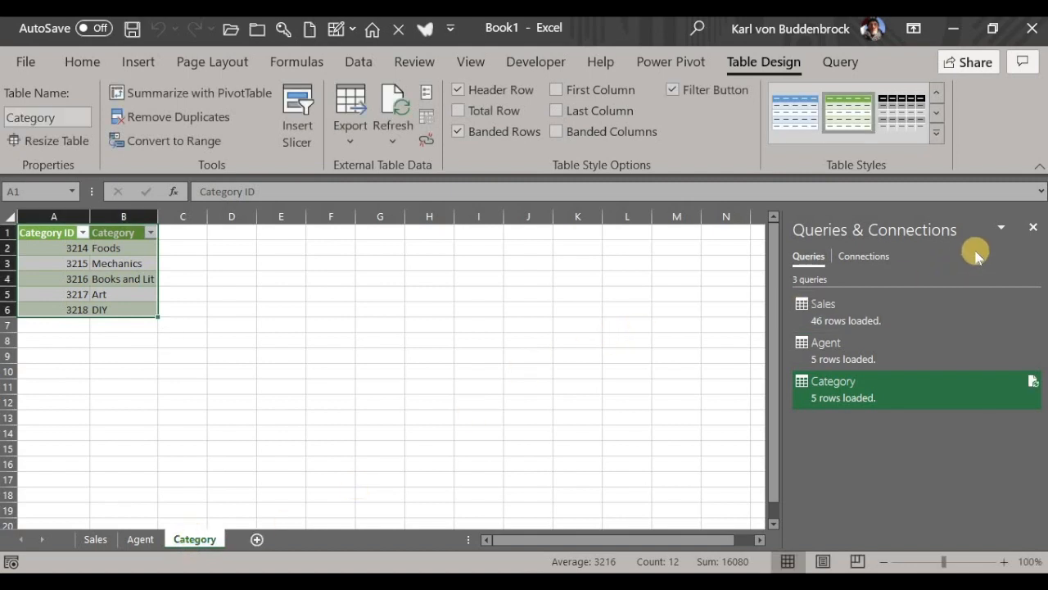
Close the Queries & Connections pane and open the Data Model in the Power Pivot window's diagram view
left_click(1032, 227)
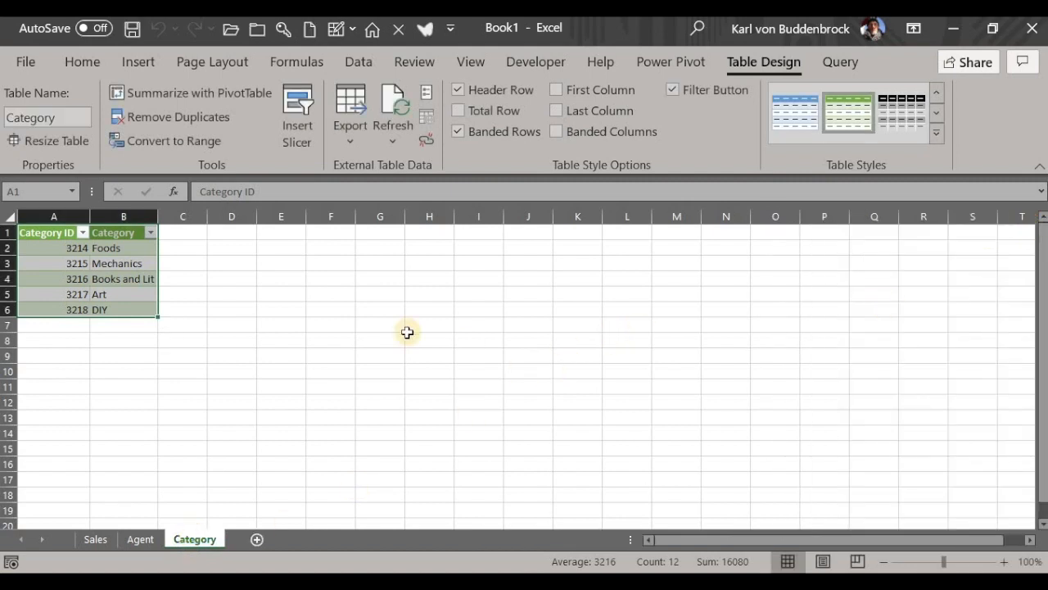
left_click(123, 279)
left_click(677, 64)
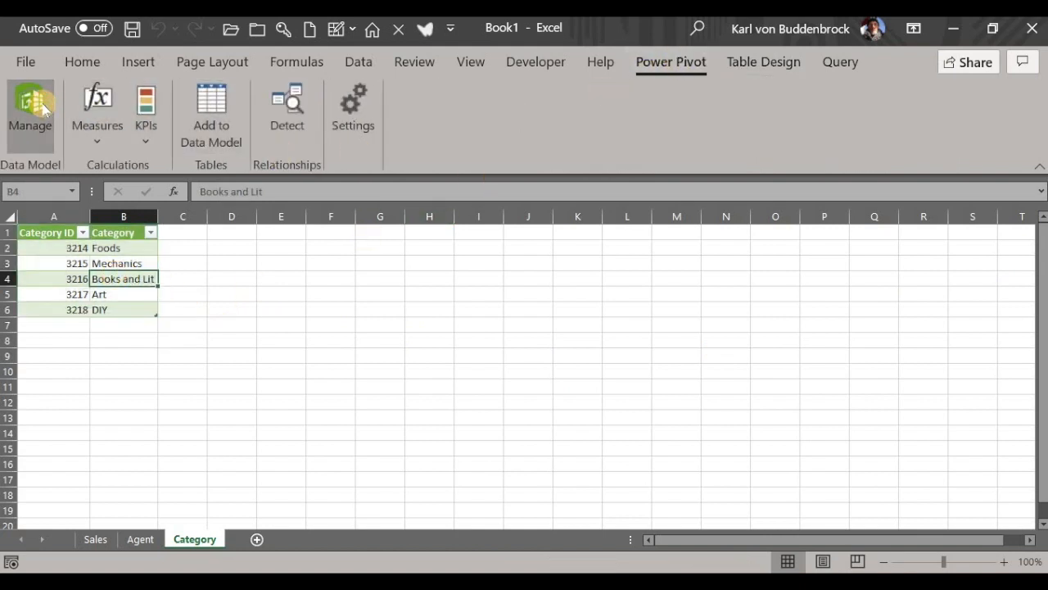
left_click(41, 106)
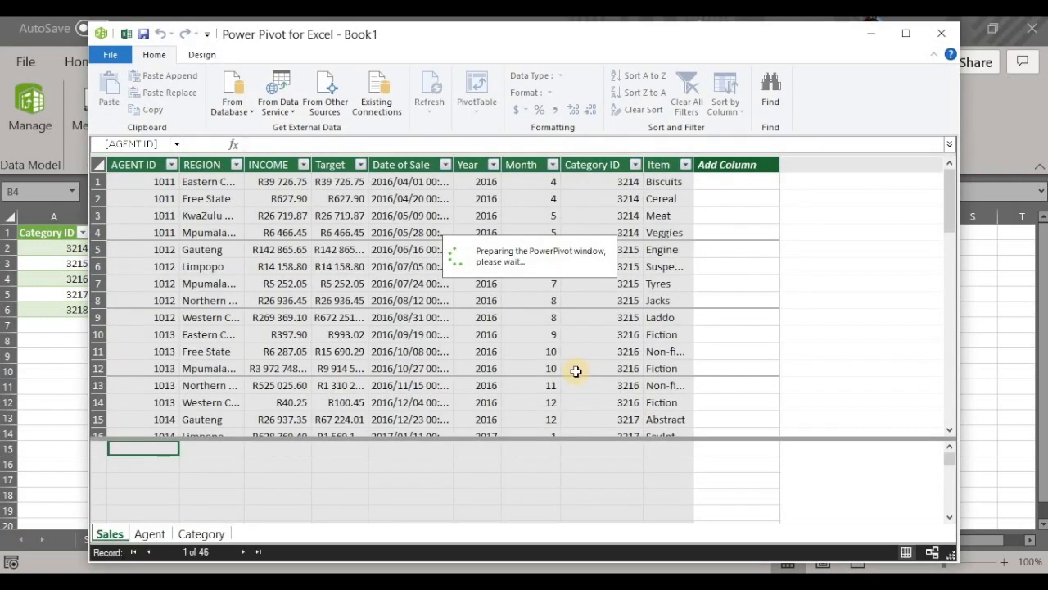
left_click(816, 92)
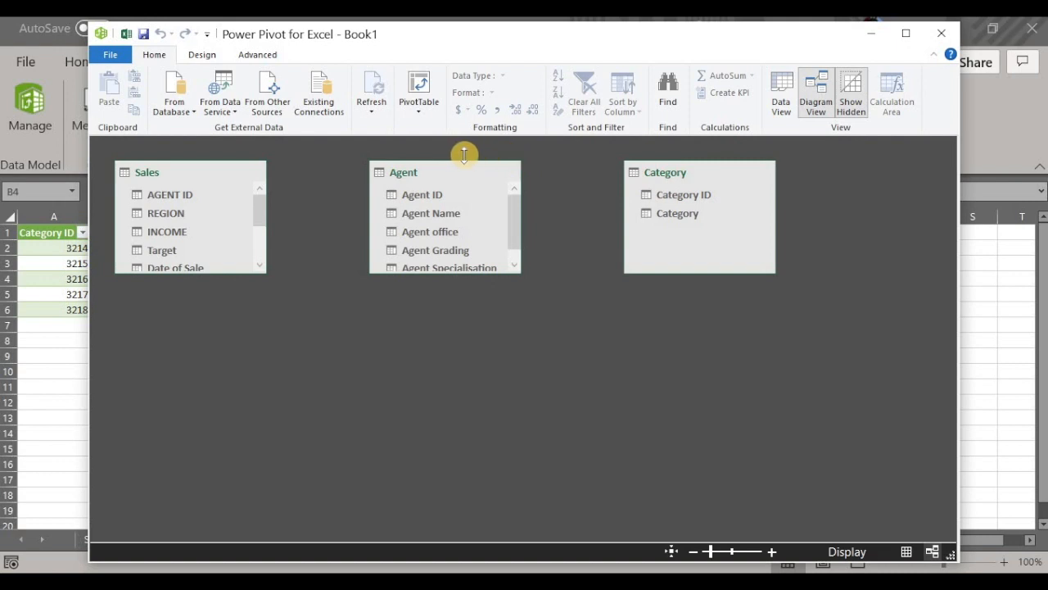
Arrange the diagram with Sales between Agent and Category, and enlarge the Sales and Agent tables to show all their fields
left_click_drag(451, 172, 215, 314)
left_click_drag(188, 172, 464, 181)
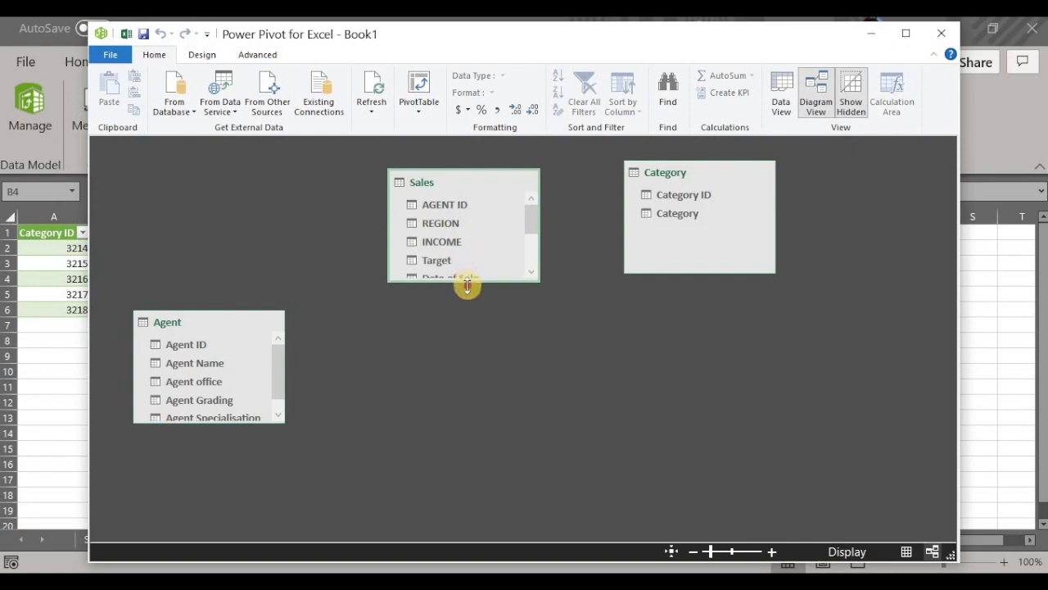
left_click_drag(468, 284, 456, 426)
left_click_drag(216, 319, 230, 182)
left_click_drag(229, 284, 228, 347)
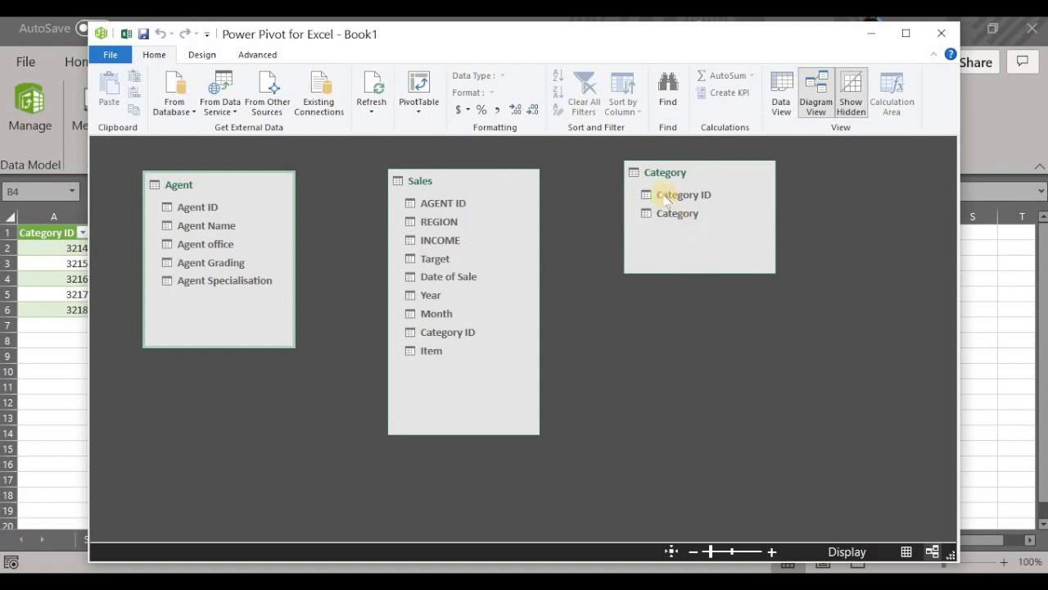
Relate Sales to Category through Category ID and to Agent through Agent ID, and return to the data view
left_click_drag(671, 197, 464, 338)
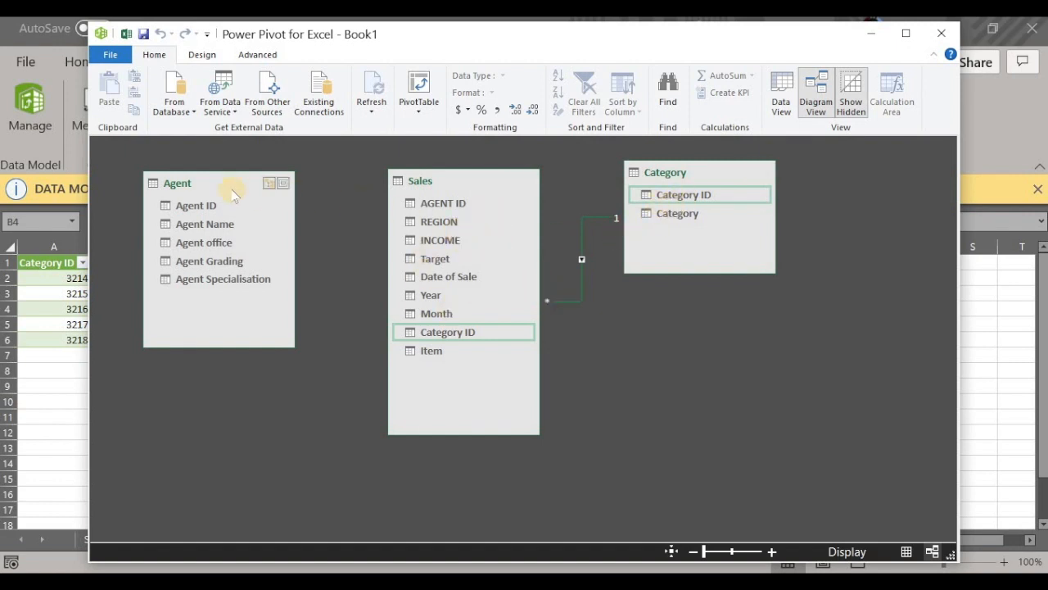
left_click_drag(194, 211, 458, 206)
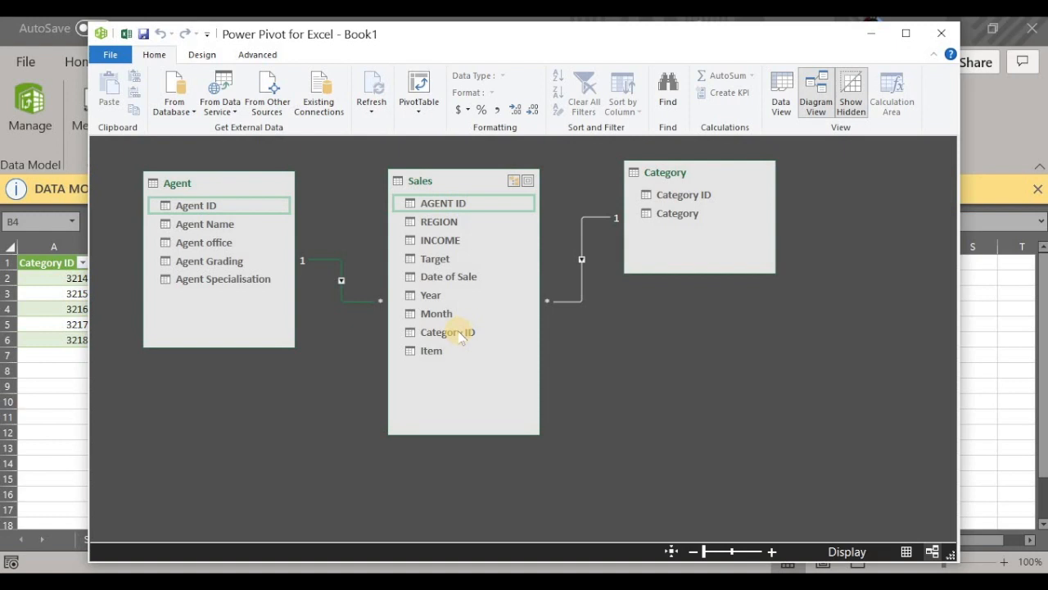
left_click(782, 90)
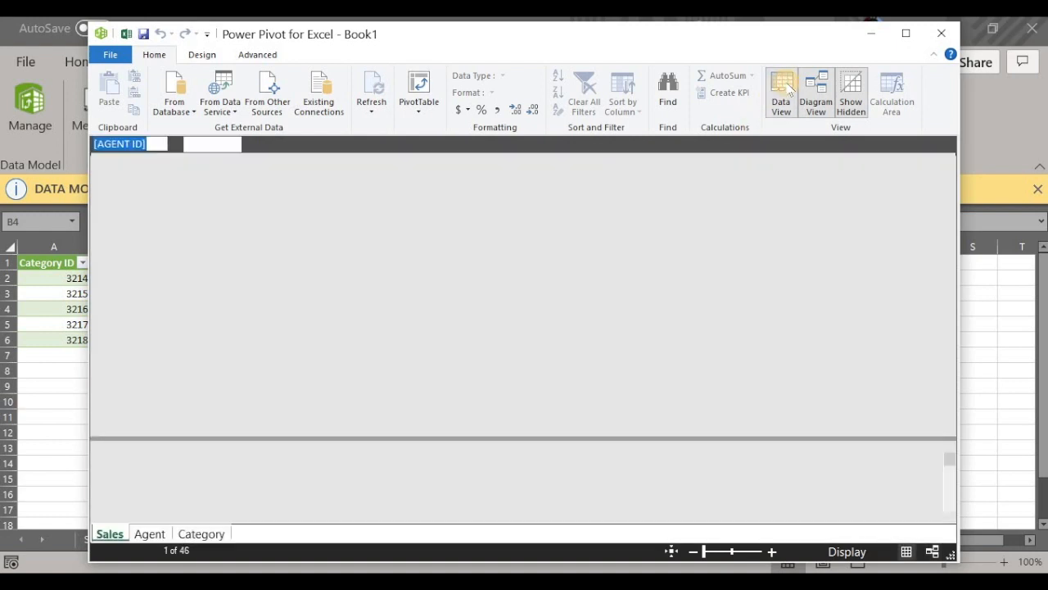
Create a PivotTable from the Data Model on a new worksheet, and collapse the ribbon to enlarge the field list
left_click(415, 105)
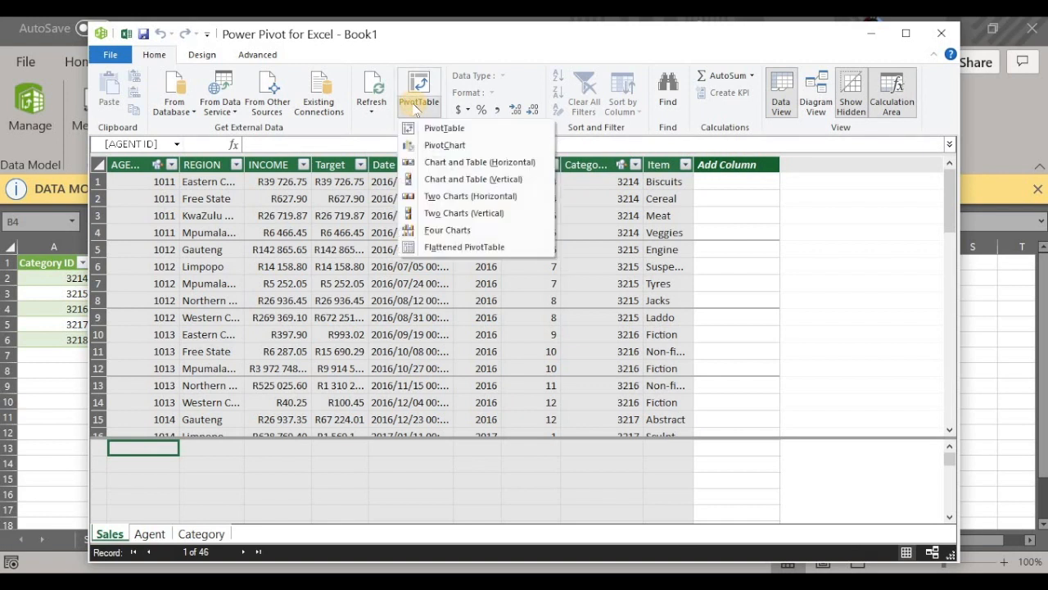
left_click(439, 129)
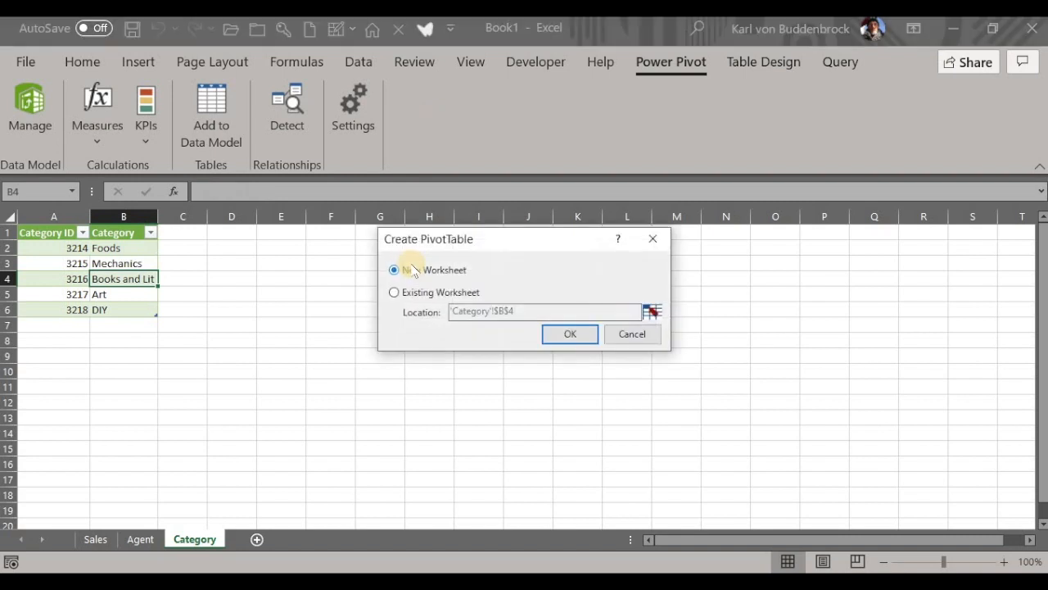
left_click(566, 337)
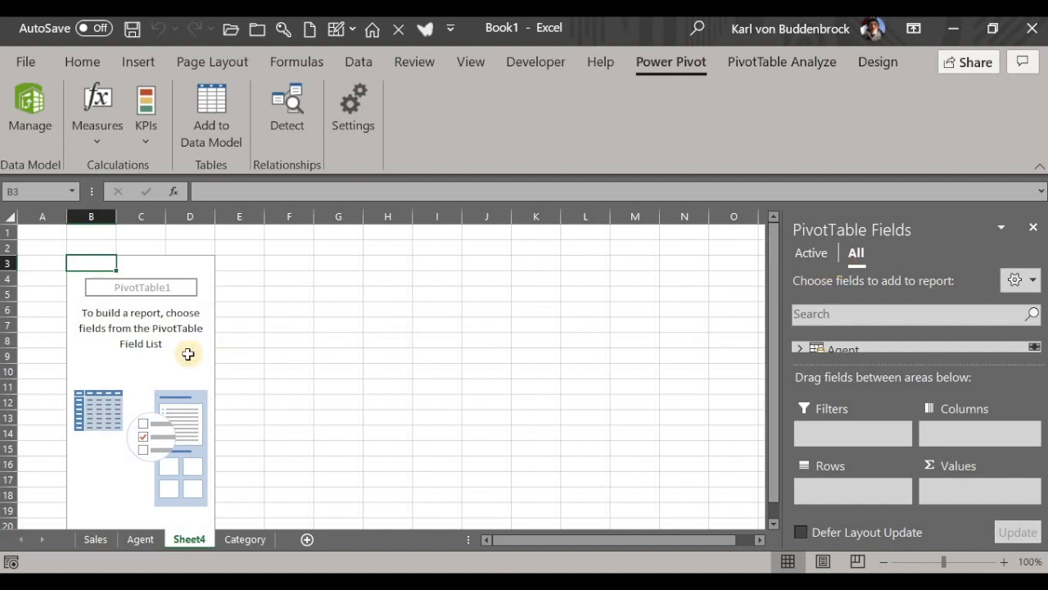
left_click(1038, 168)
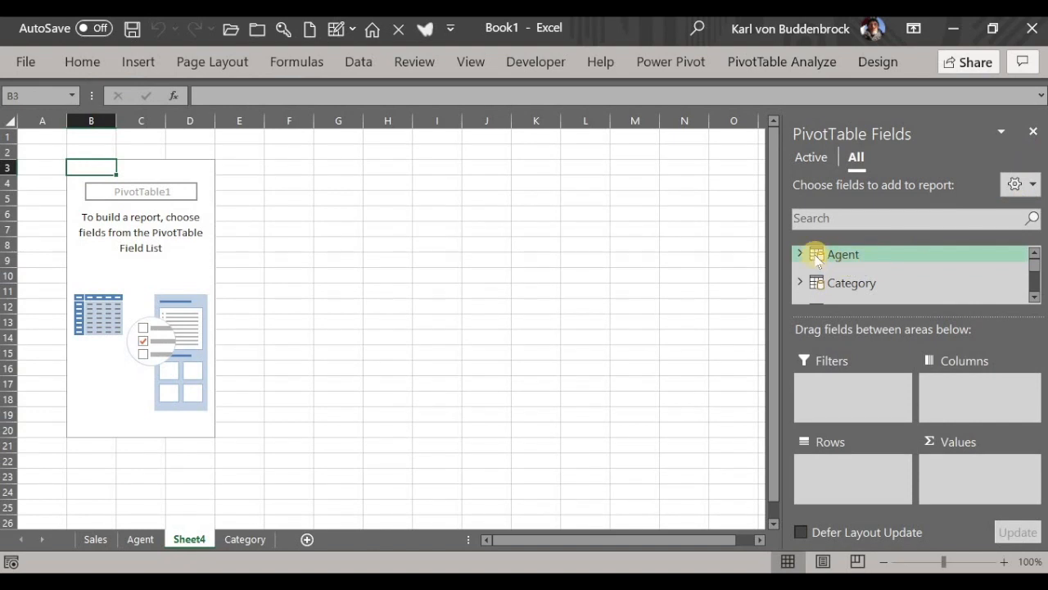
Look through the tables offered in the PivotTable field list and return to its beginning
left_click(1036, 299)
left_click(1035, 300)
left_click(1036, 300)
left_click(1035, 300)
left_click(1036, 300)
left_click(1036, 300)
left_click(1036, 300)
left_click(1035, 254)
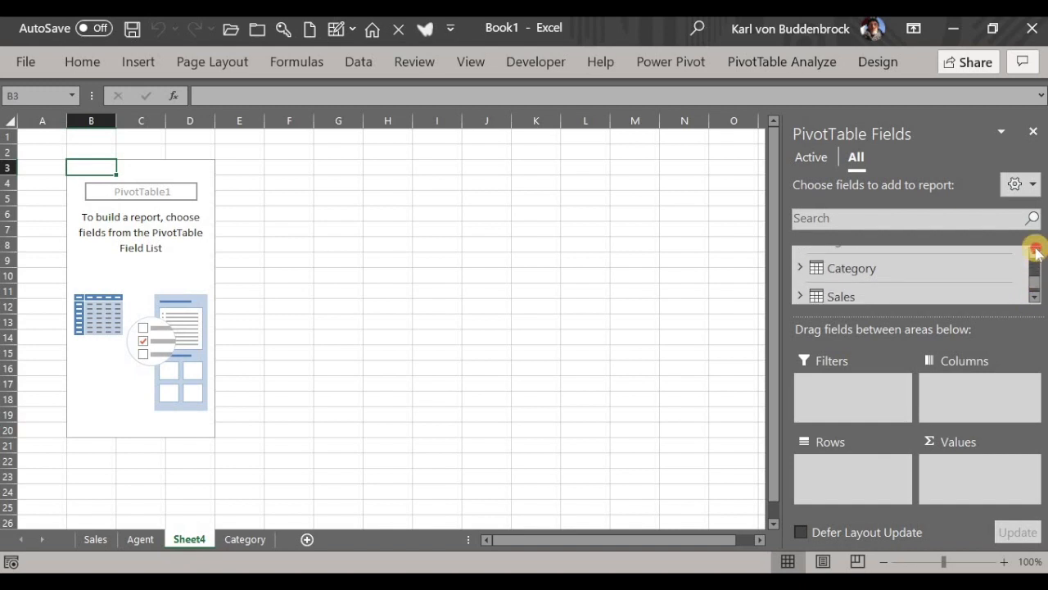
left_click(1035, 254)
left_click(1035, 254)
left_click(1035, 254)
left_click(1035, 252)
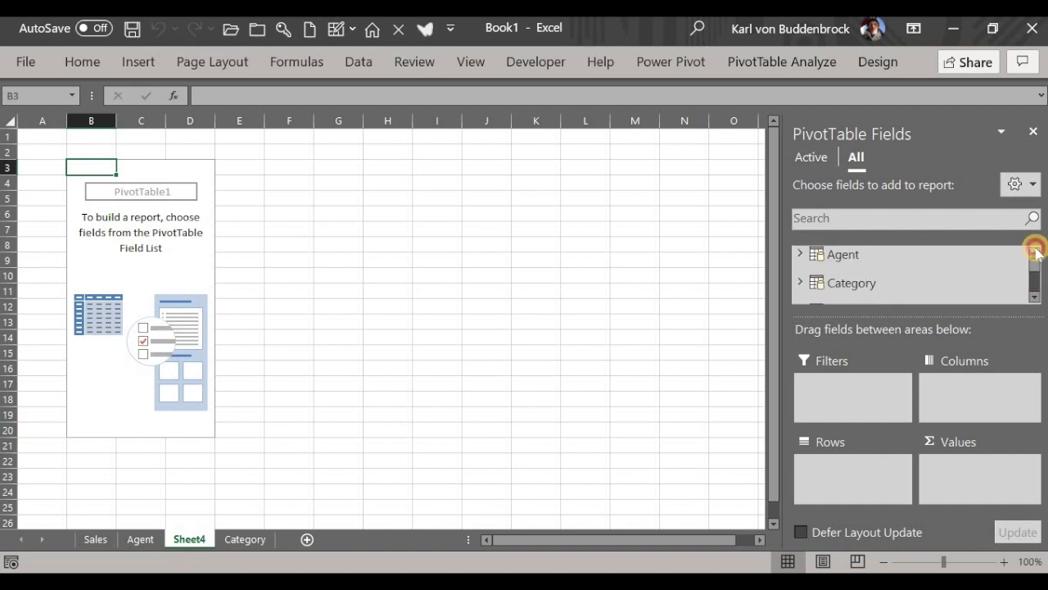
Place Agent Name from the Agent table in the PivotTable's rows and INCOME from the Sales table in its values
left_click(800, 254)
left_click_drag(849, 295, 837, 476)
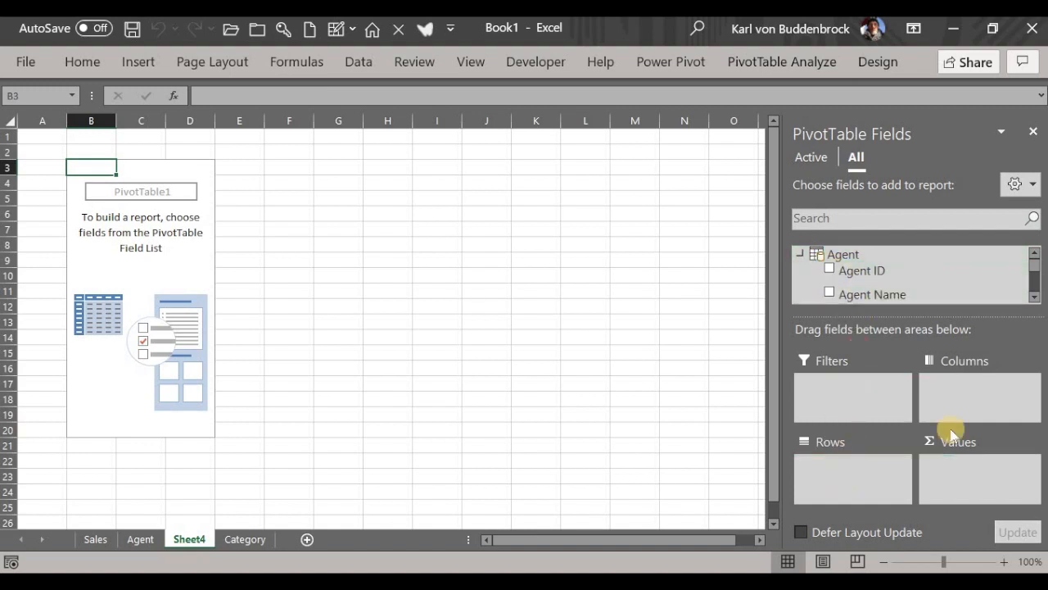
left_click(1034, 297)
left_click(1034, 297)
left_click(1034, 297)
left_click(1034, 297)
left_click(1034, 297)
left_click(1035, 297)
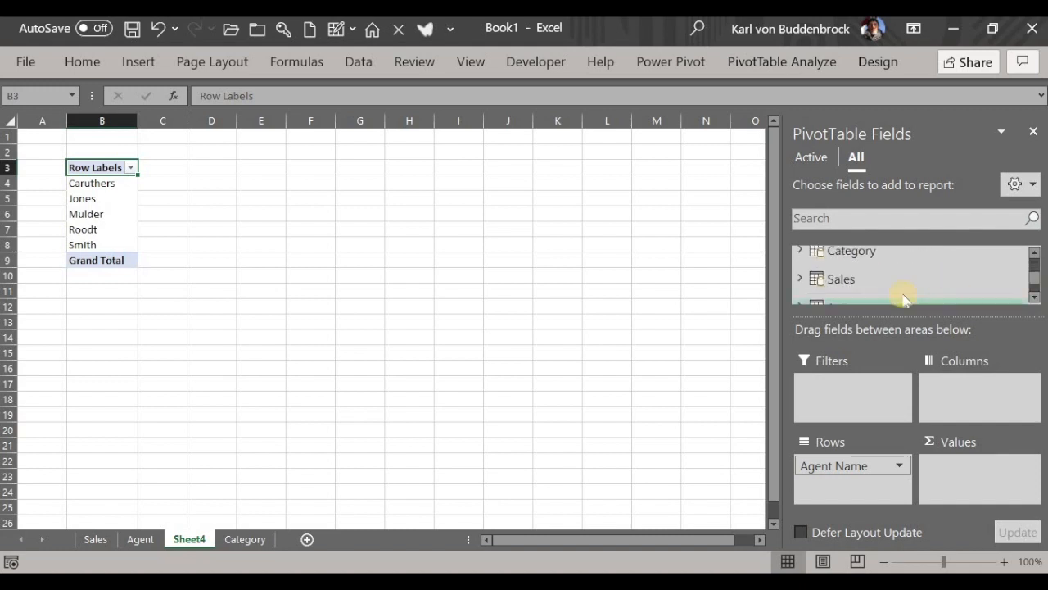
left_click(800, 276)
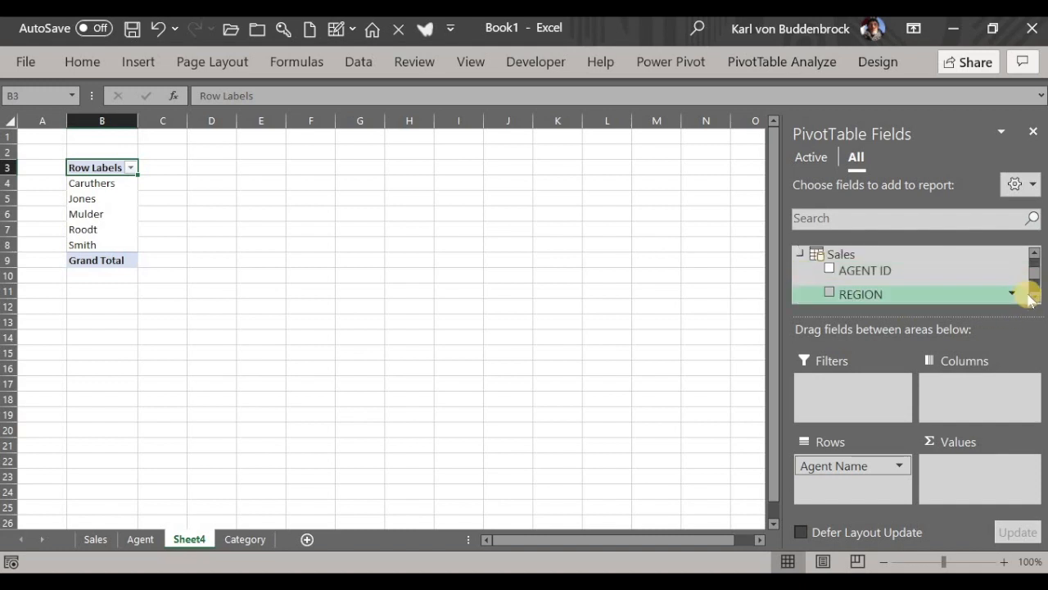
left_click(1034, 298)
left_click(1035, 297)
left_click_drag(894, 274, 977, 479)
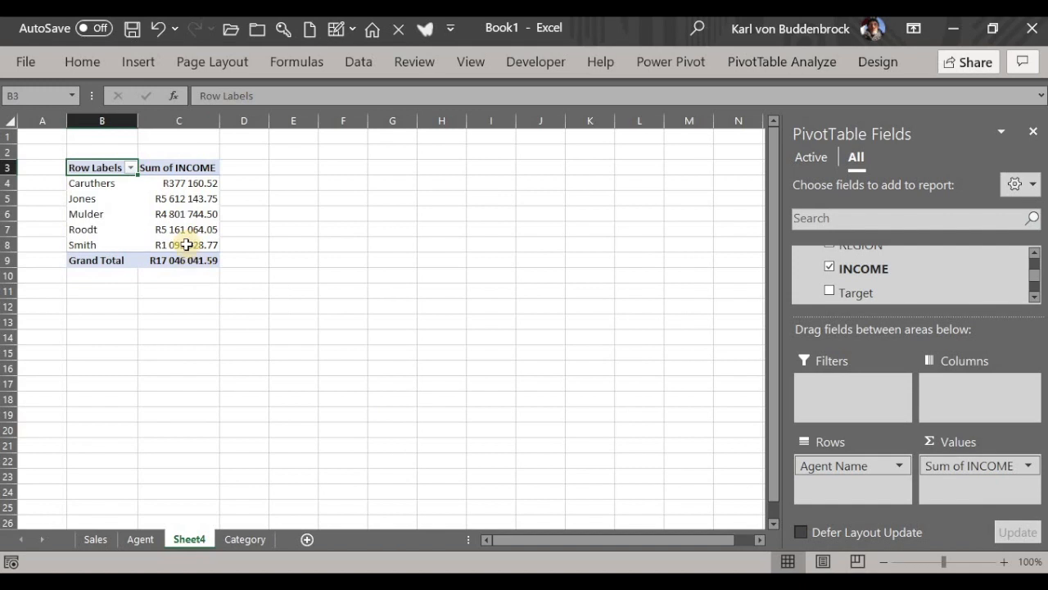
mouse_move(146, 213)
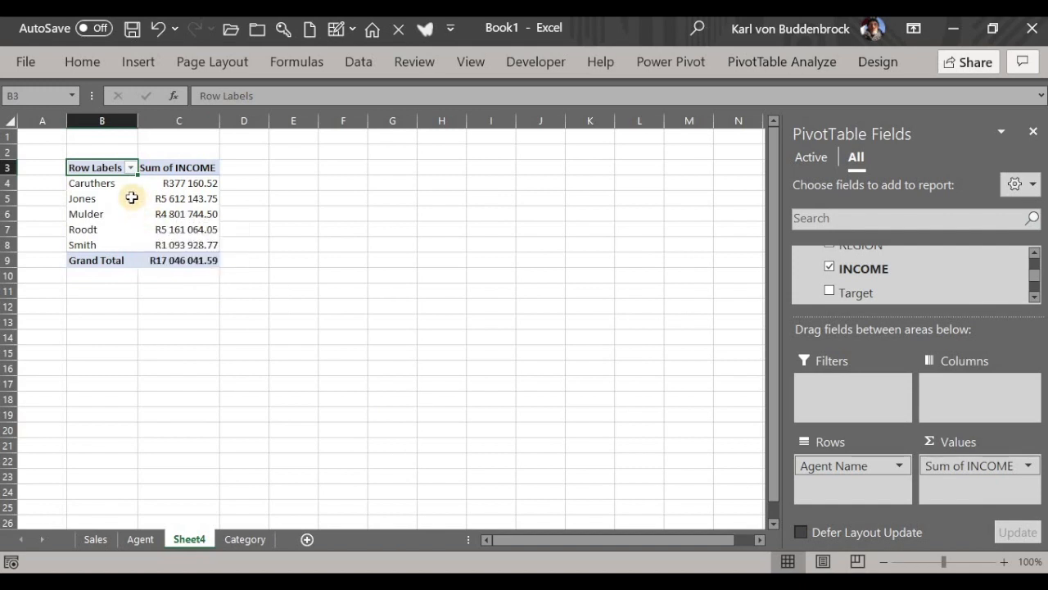
Insert a Clustered Column PivotChart based on the PivotTable and place it beside the table, starting around column F
left_click(745, 59)
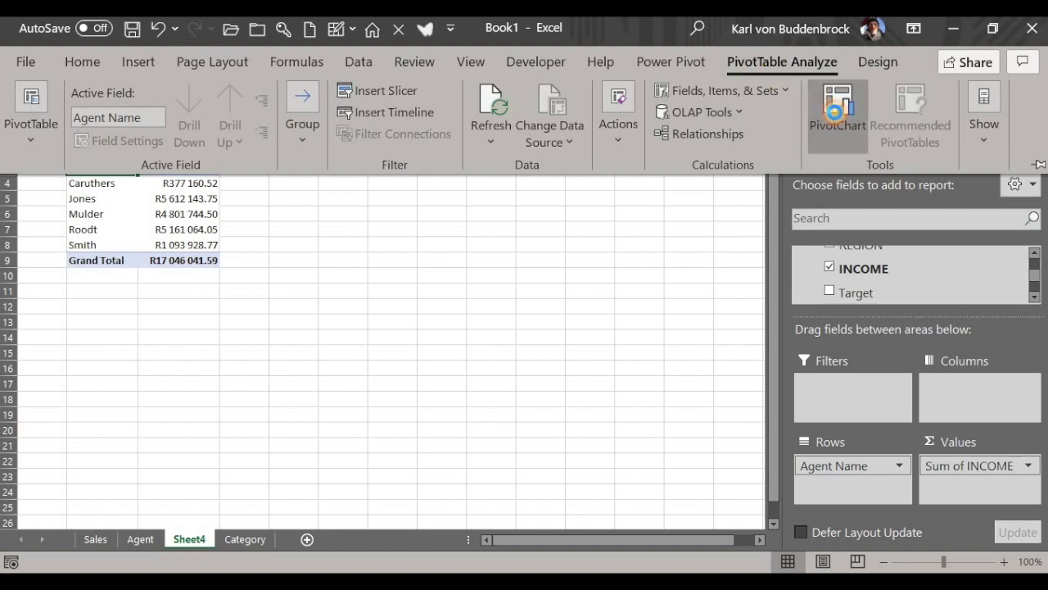
left_click(834, 111)
left_click(705, 557)
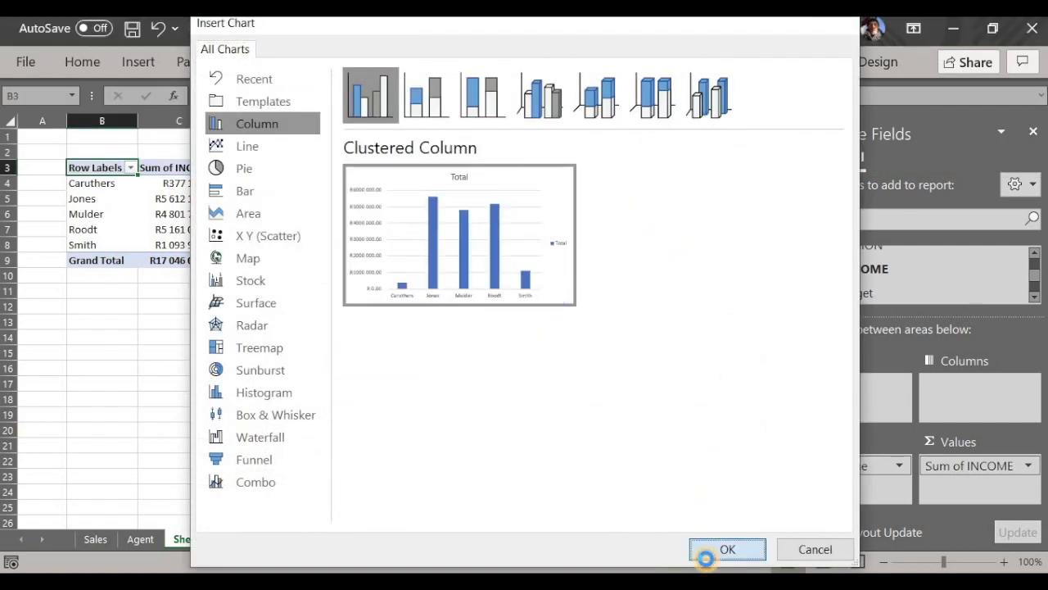
left_click_drag(599, 236, 664, 189)
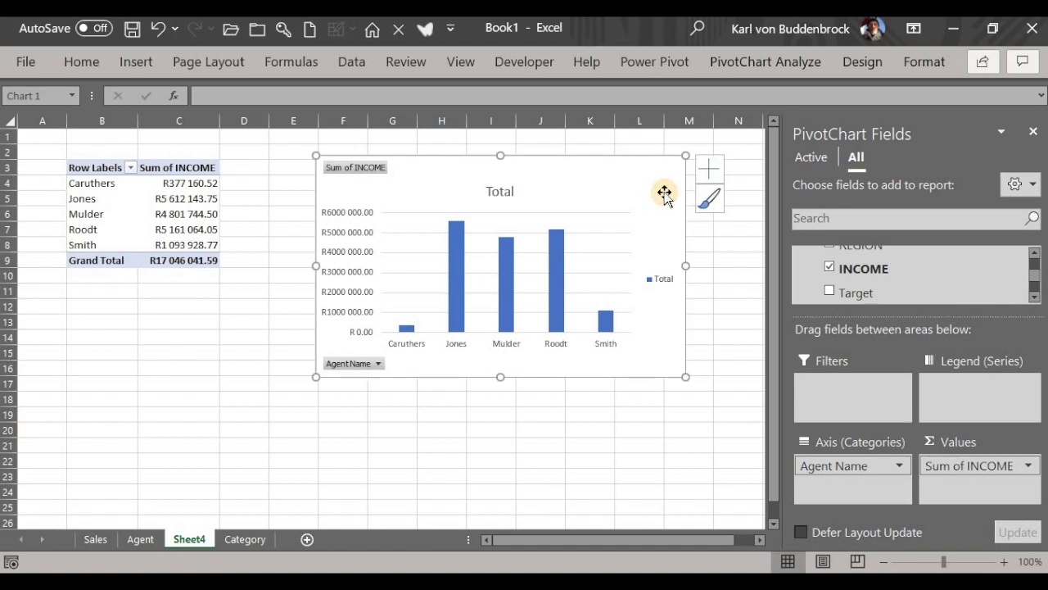
Insert slicers for Category from the Category table and REGION from the Sales table, choosing from all Data Model tables
left_click(201, 214)
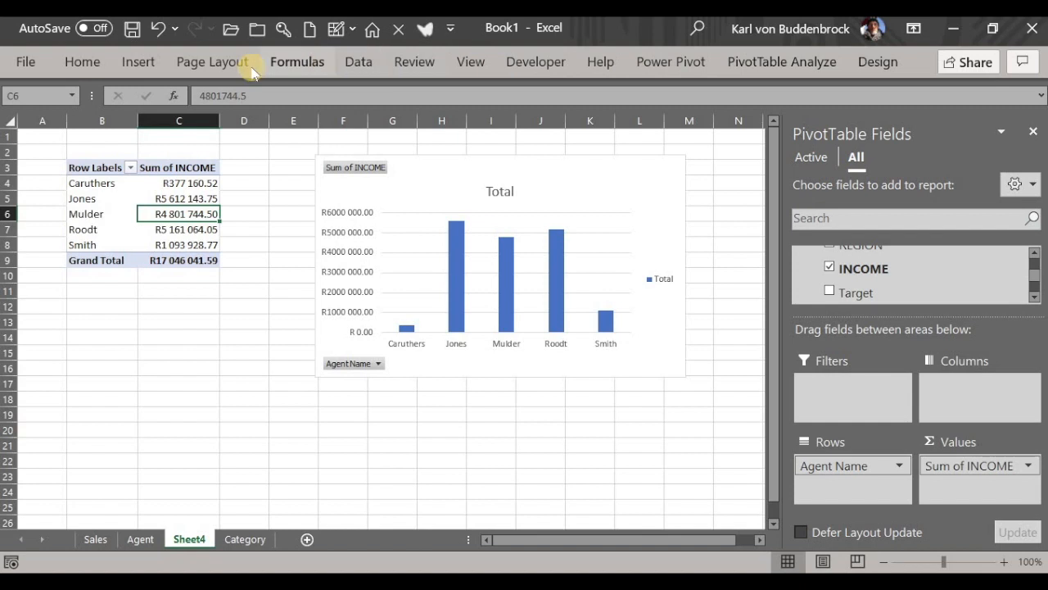
left_click(138, 66)
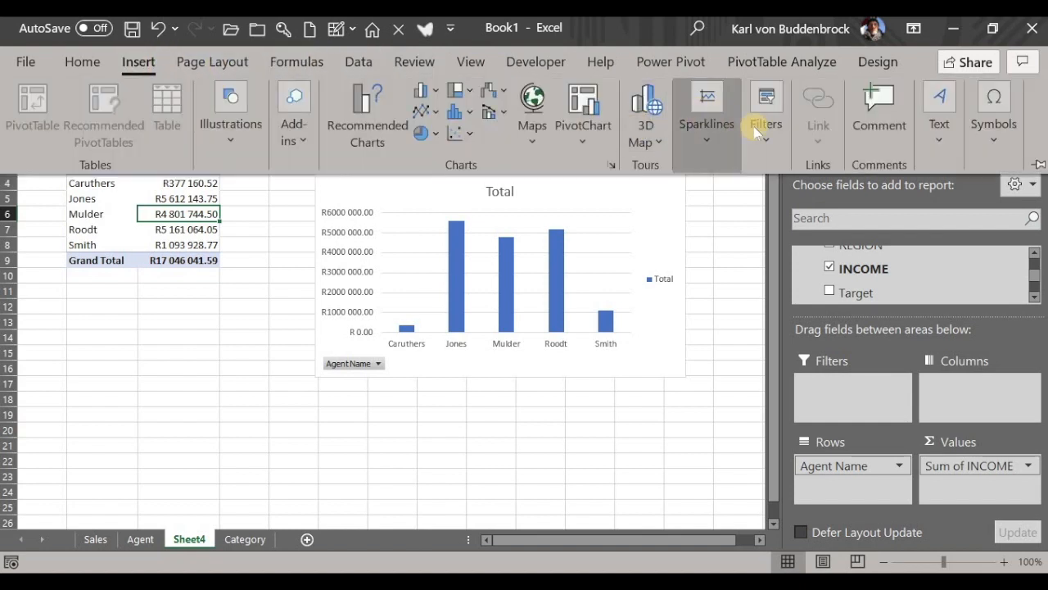
left_click(760, 139)
left_click(762, 200)
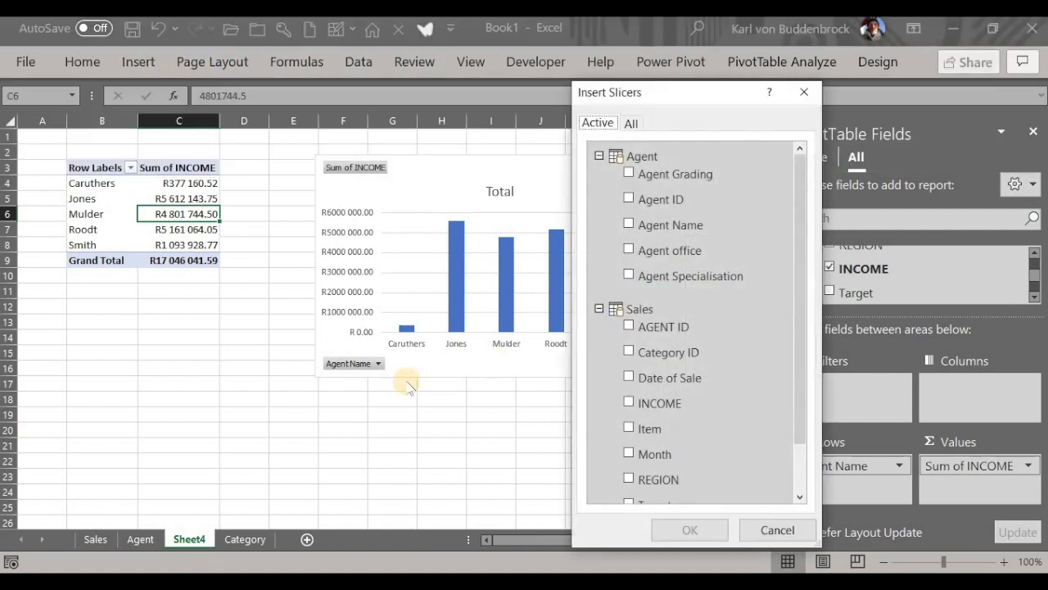
left_click(631, 123)
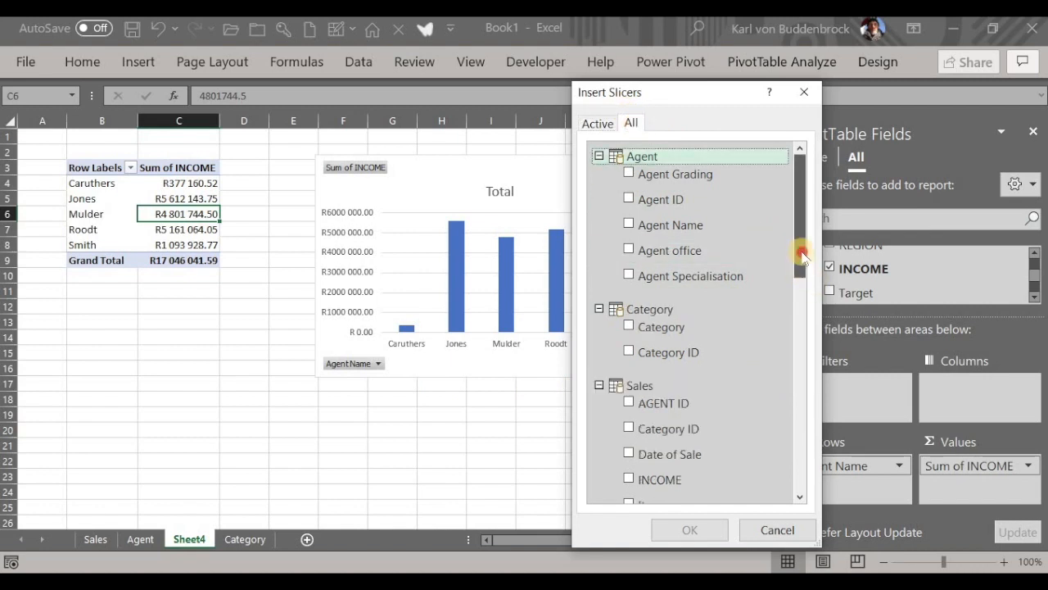
left_click_drag(801, 256, 802, 259)
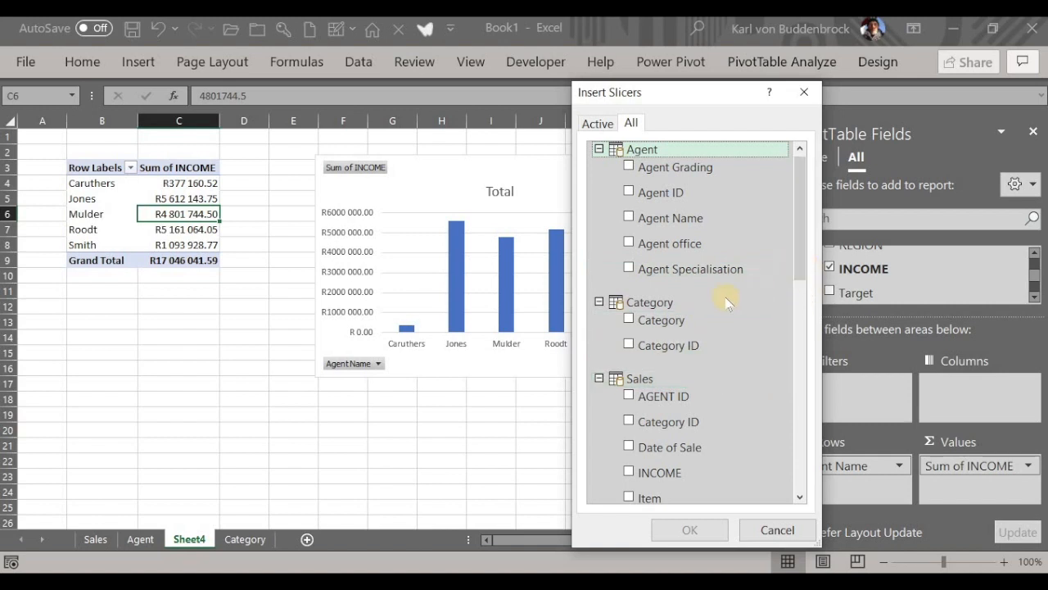
left_click(627, 321)
left_click_drag(800, 246, 802, 302)
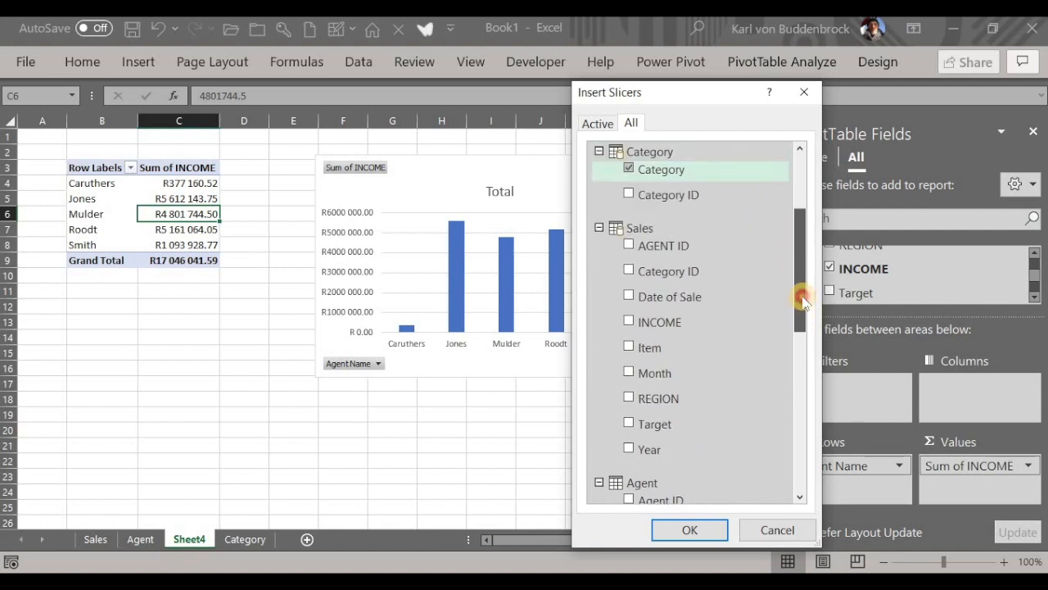
left_click(627, 398)
left_click(670, 530)
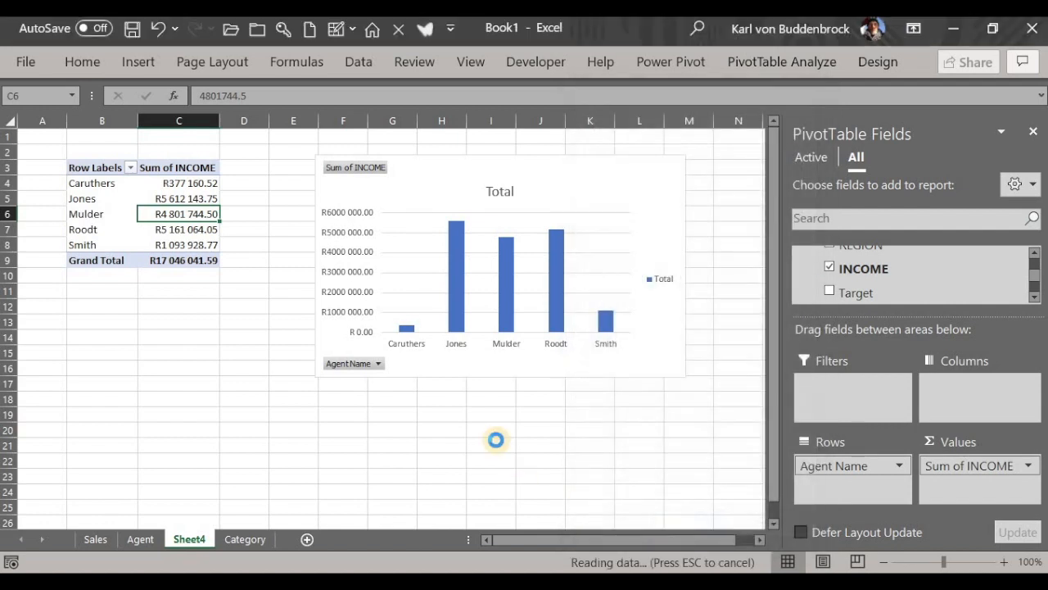
Place the REGION slicer beside the chart and the Category slicer beneath the PivotTable, and close the field list
left_click_drag(401, 260, 747, 161)
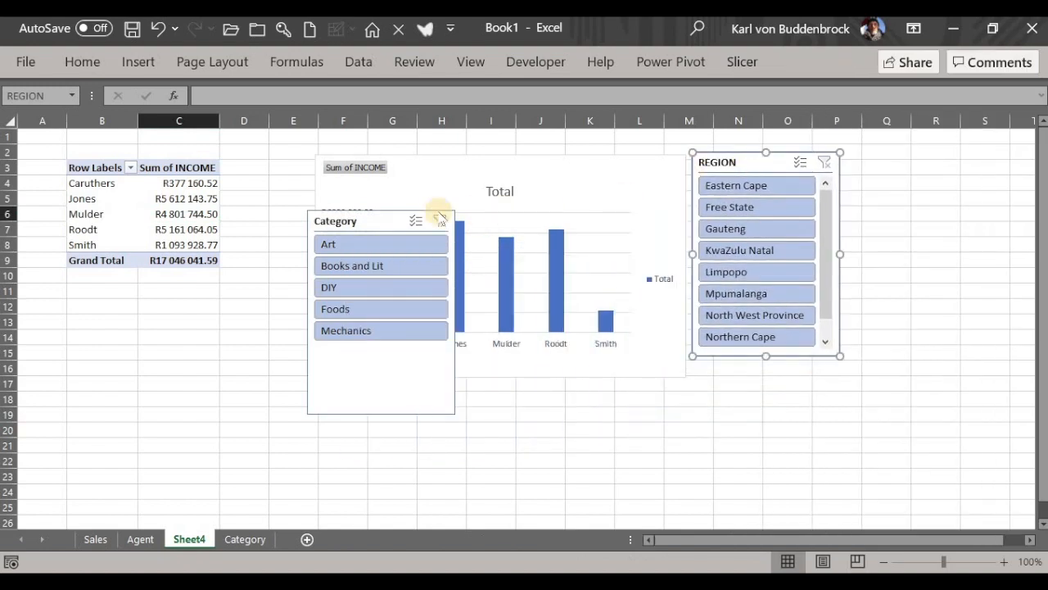
left_click_drag(378, 218, 207, 276)
left_click_drag(143, 280, 131, 288)
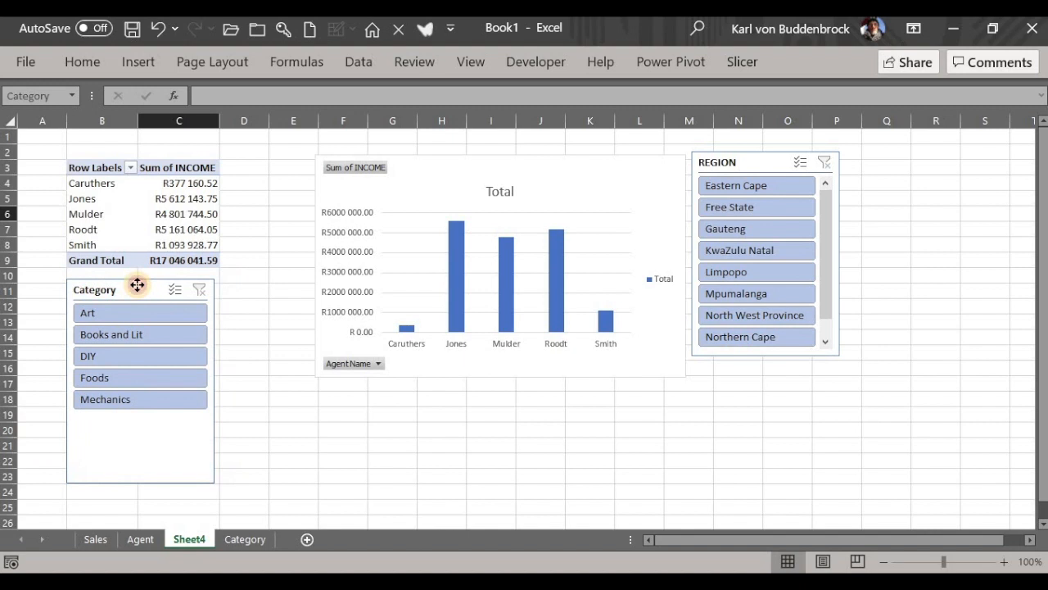
left_click(143, 230)
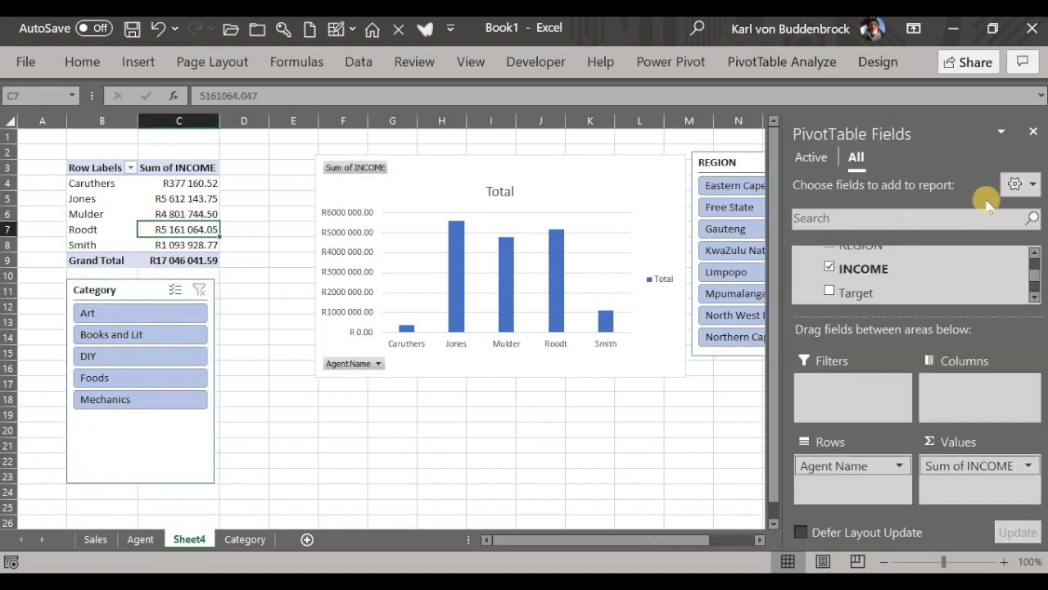
left_click(1033, 131)
Filter the Category slicer by Art, switch to Books and Lit, add Foods and Mechanics with multi-select, and clear the filter
left_click(145, 310)
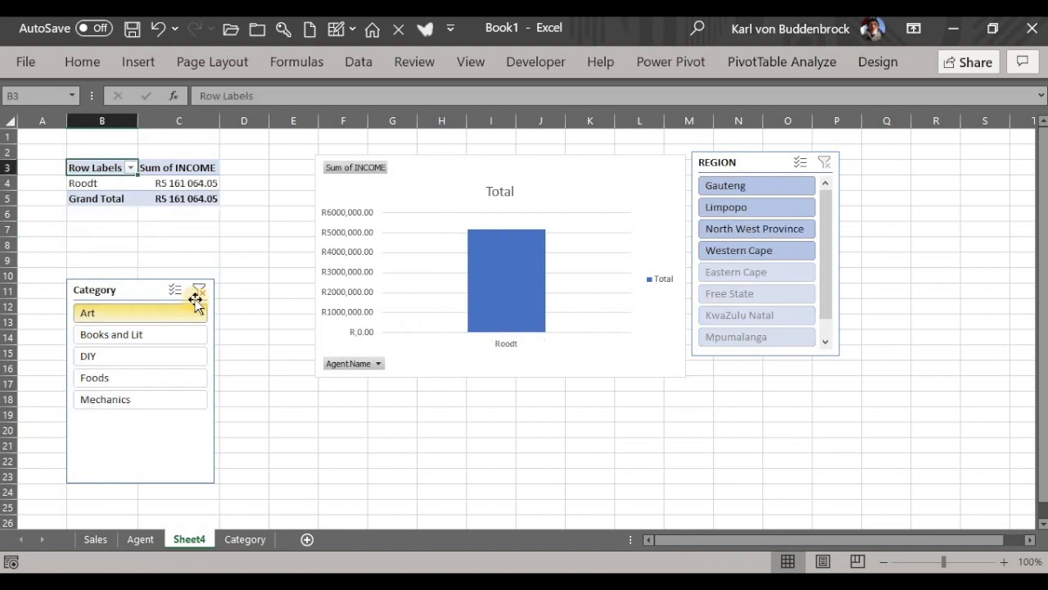
left_click(140, 335)
left_click(175, 289)
left_click(131, 379)
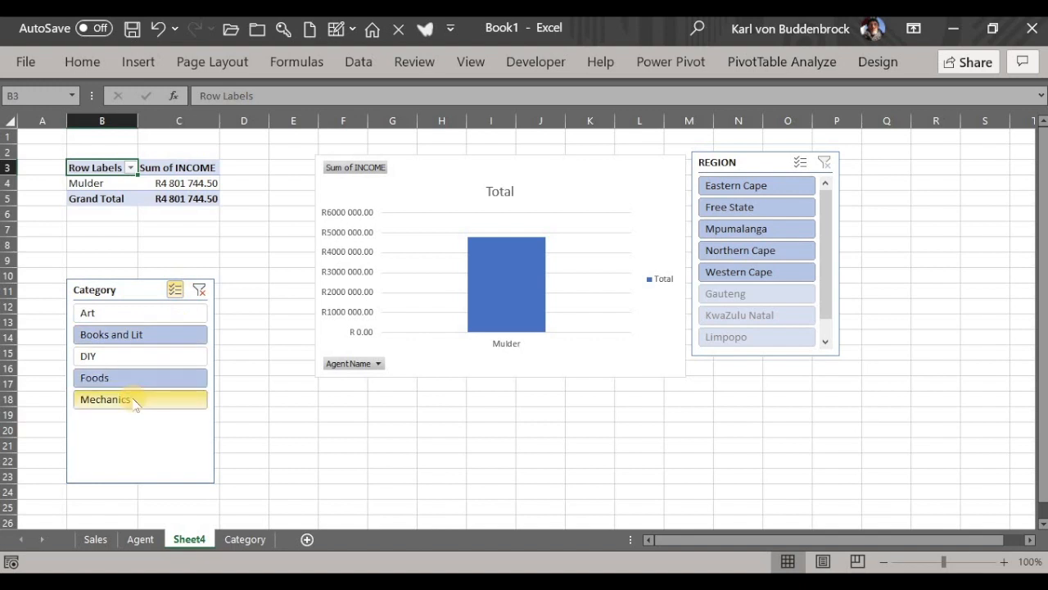
left_click(135, 400)
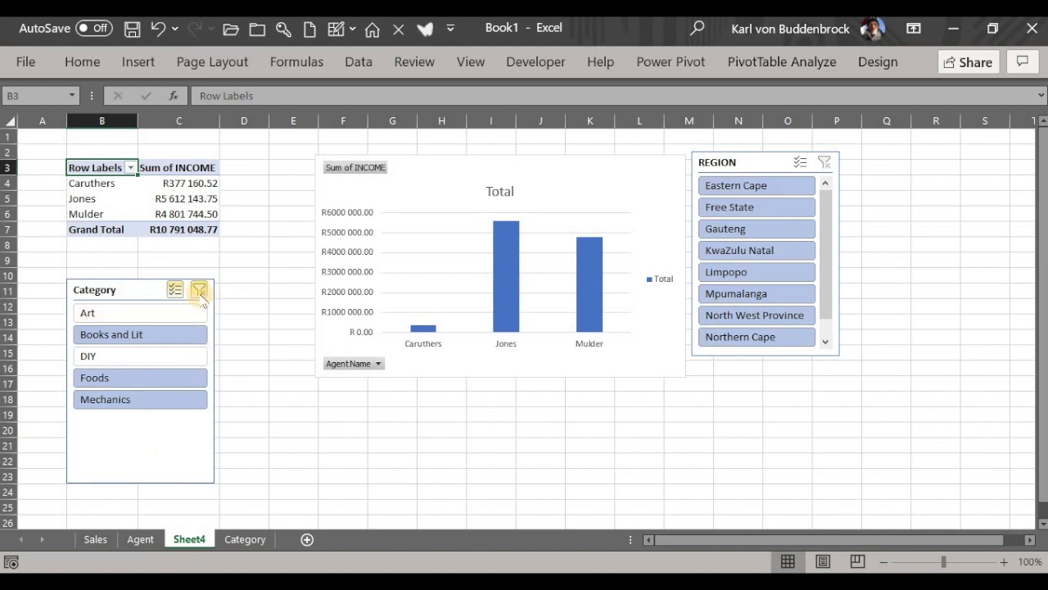
left_click(199, 292)
left_click(159, 231)
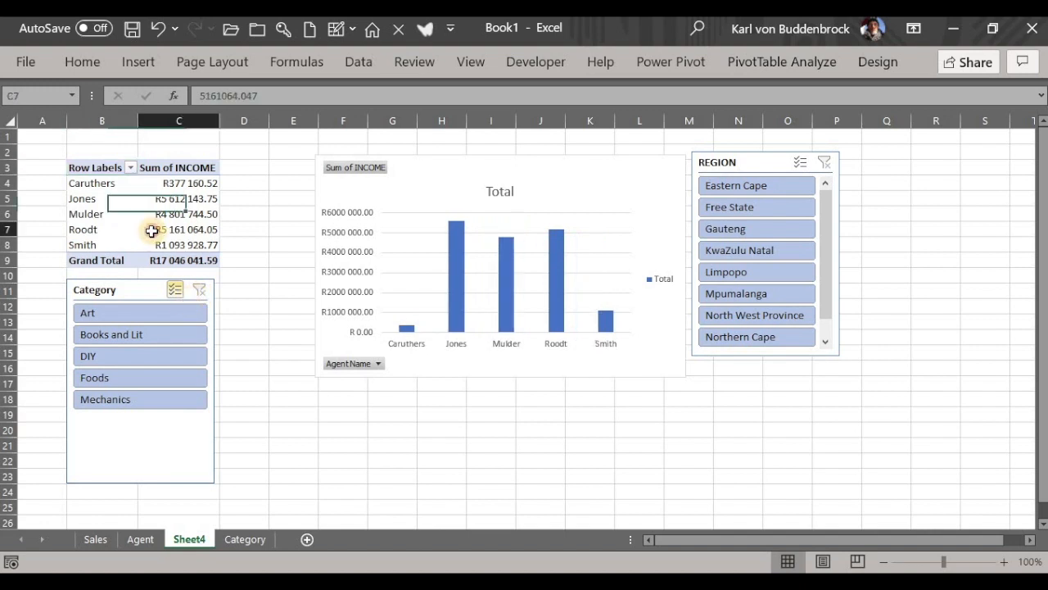
Filter the report to the Limpopo region with the REGION slicer and clear that filter
left_click(749, 274)
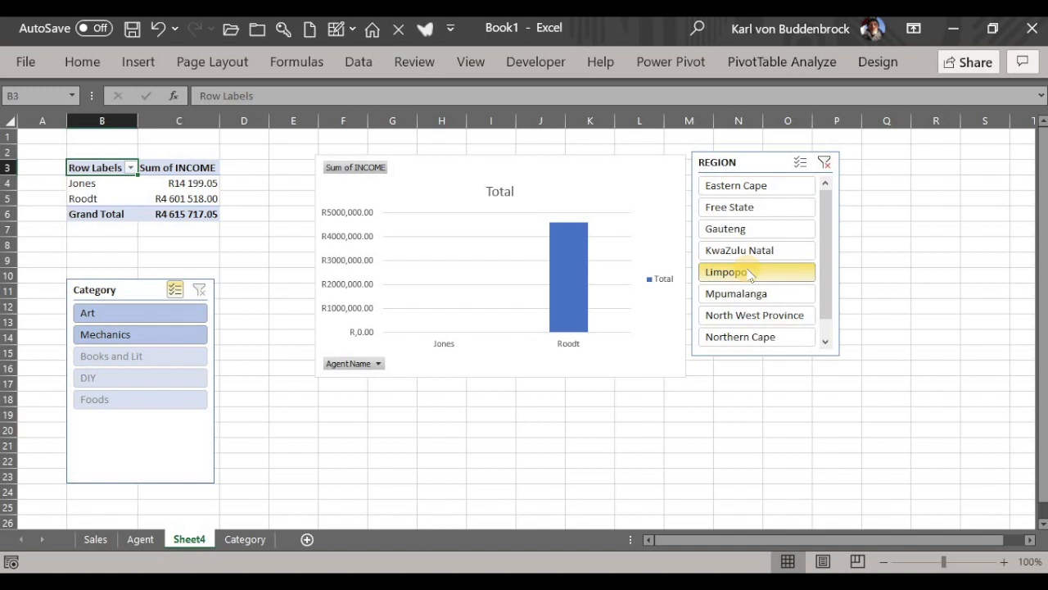
left_click(824, 162)
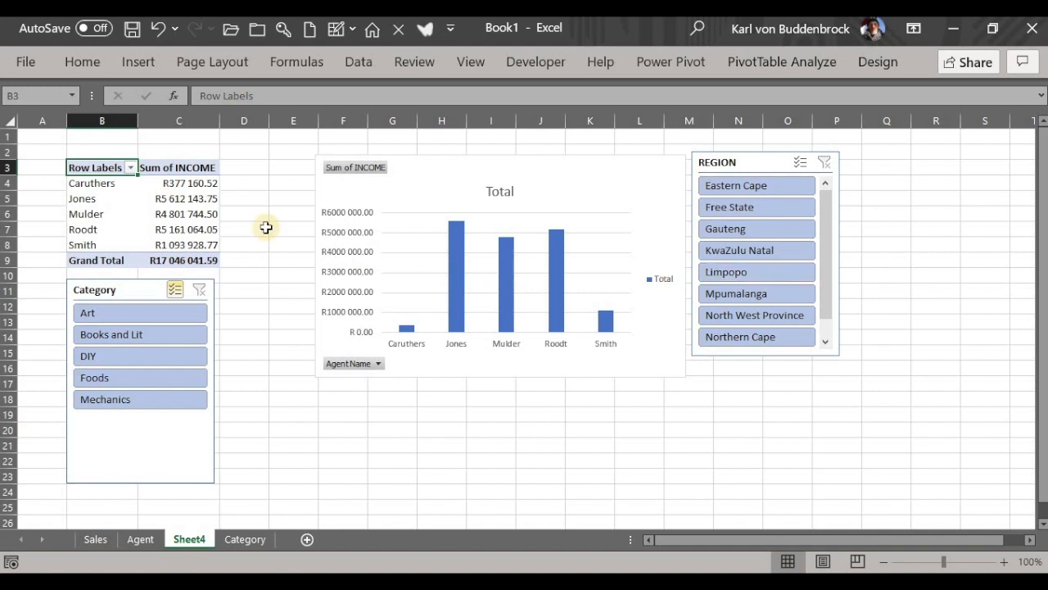
left_click(179, 199)
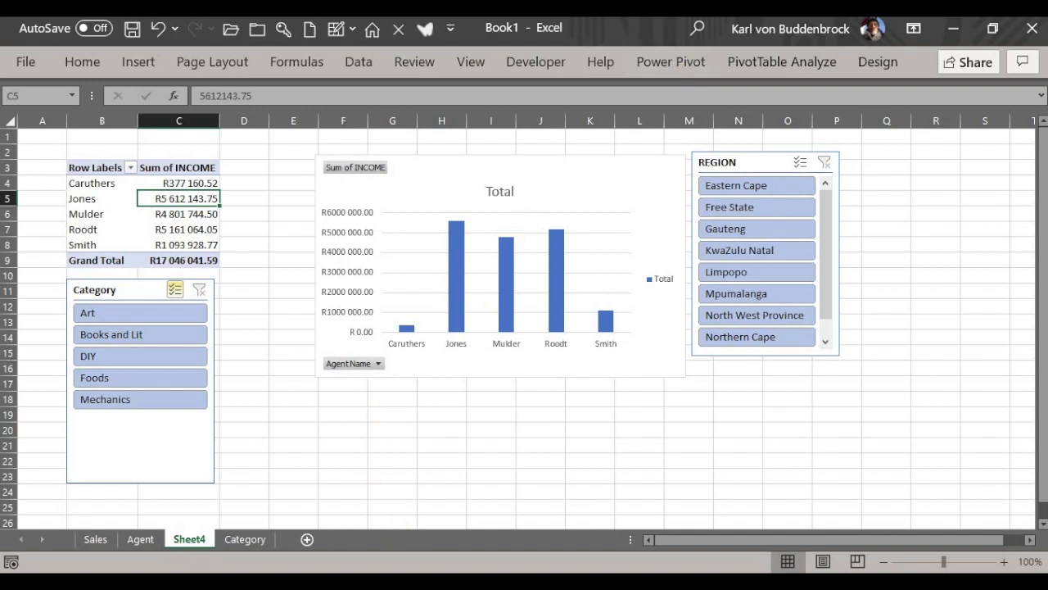
Switch to the Power Pivot window and create a second PivotTable from the Data Model on a new worksheet
mouse_move(394, 583)
left_click(438, 537)
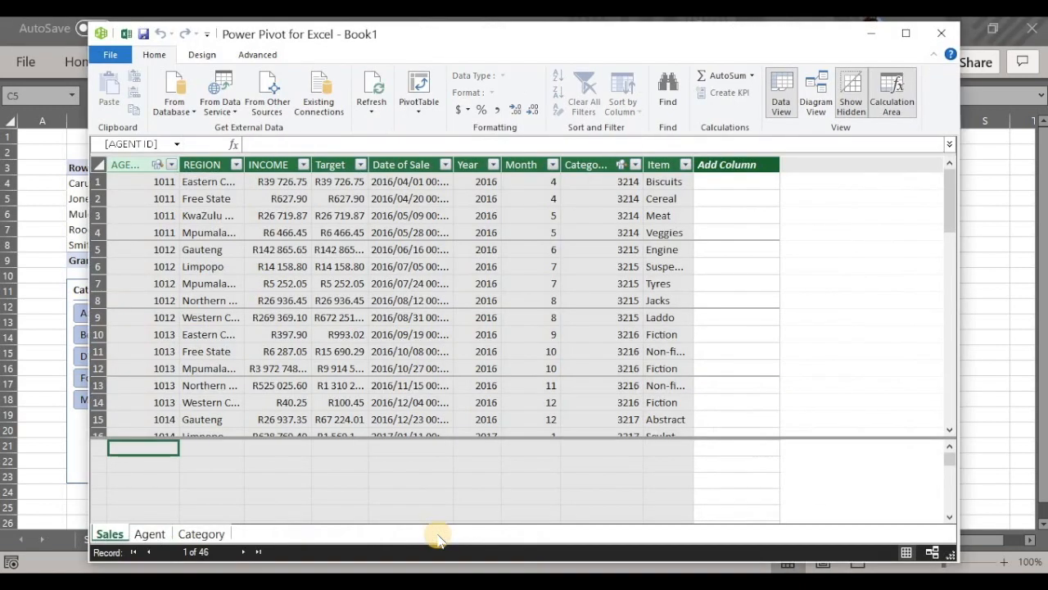
left_click(420, 109)
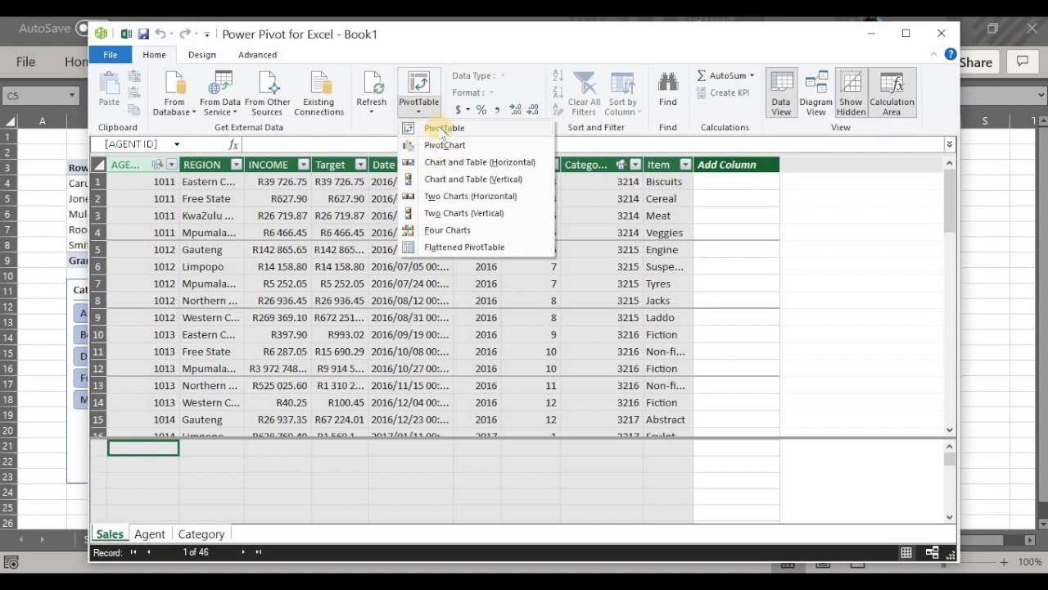
left_click(443, 128)
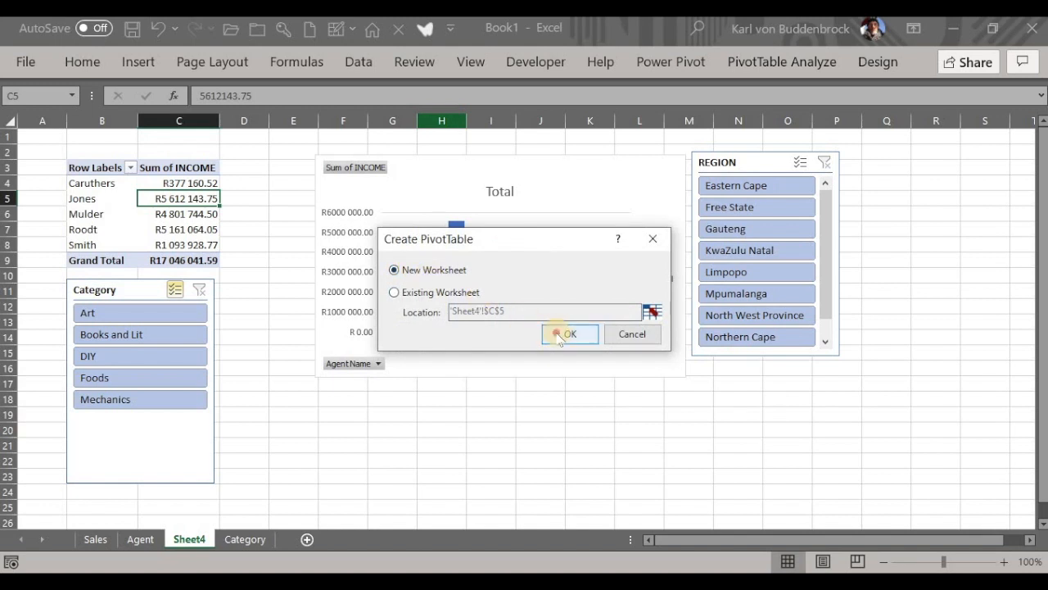
left_click(565, 332)
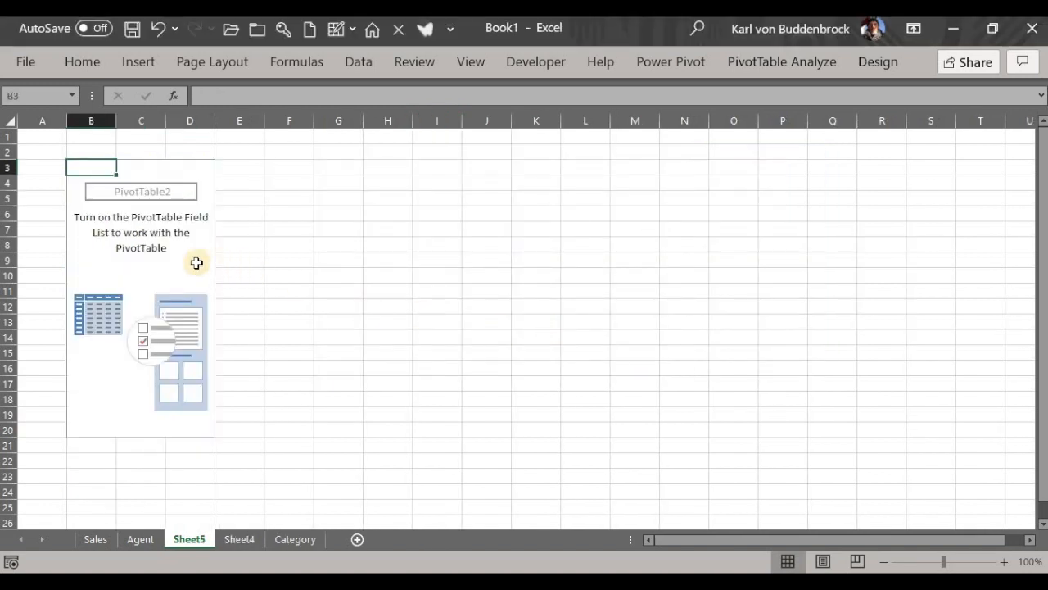
Show the PivotTable field list for the new empty PivotTable on Sheet5
left_click(195, 261)
left_click(737, 62)
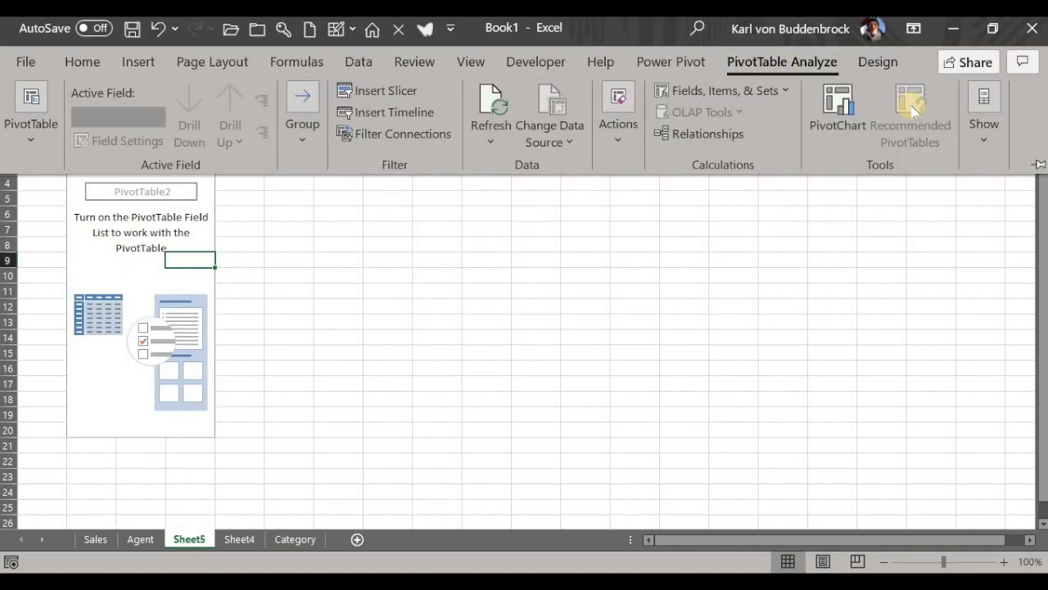
left_click(989, 141)
left_click(926, 214)
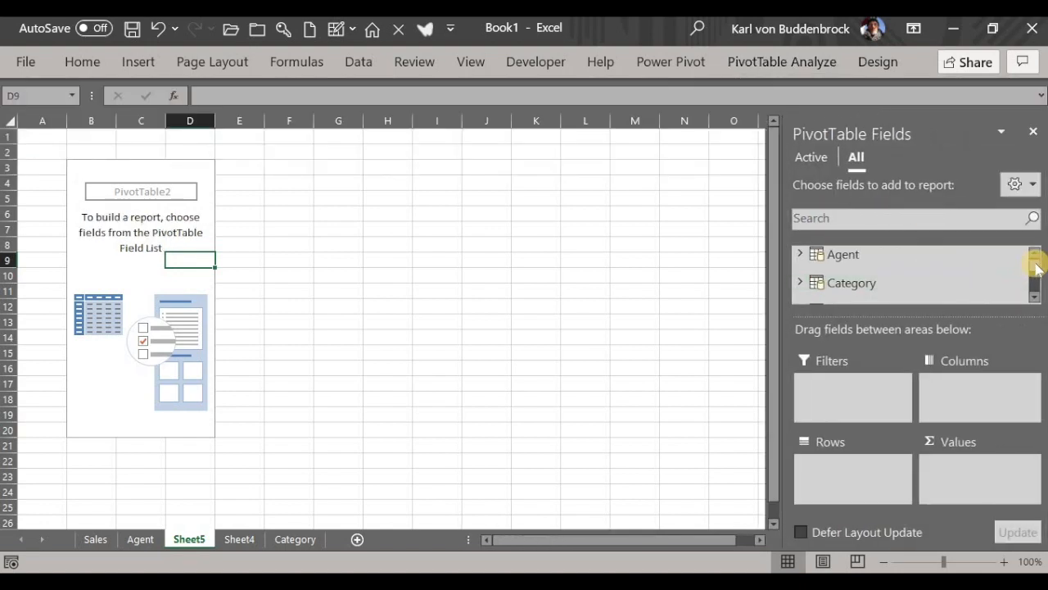
Put REGION from the Sales table in Rows and INCOME in Values, and rename the row labels header to Province
left_click(1035, 299)
left_click(800, 274)
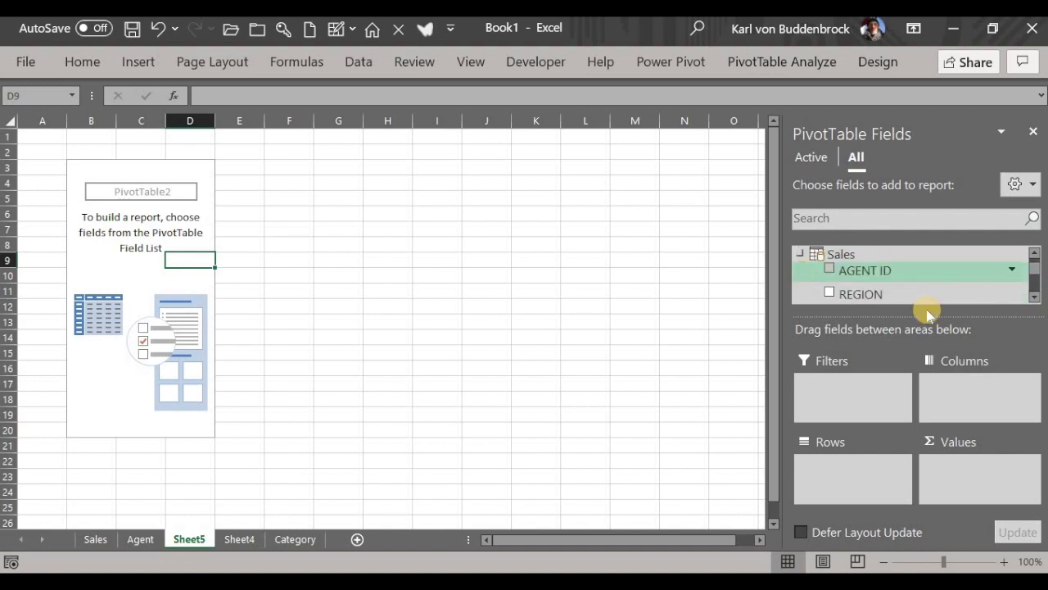
left_click_drag(872, 293, 836, 490)
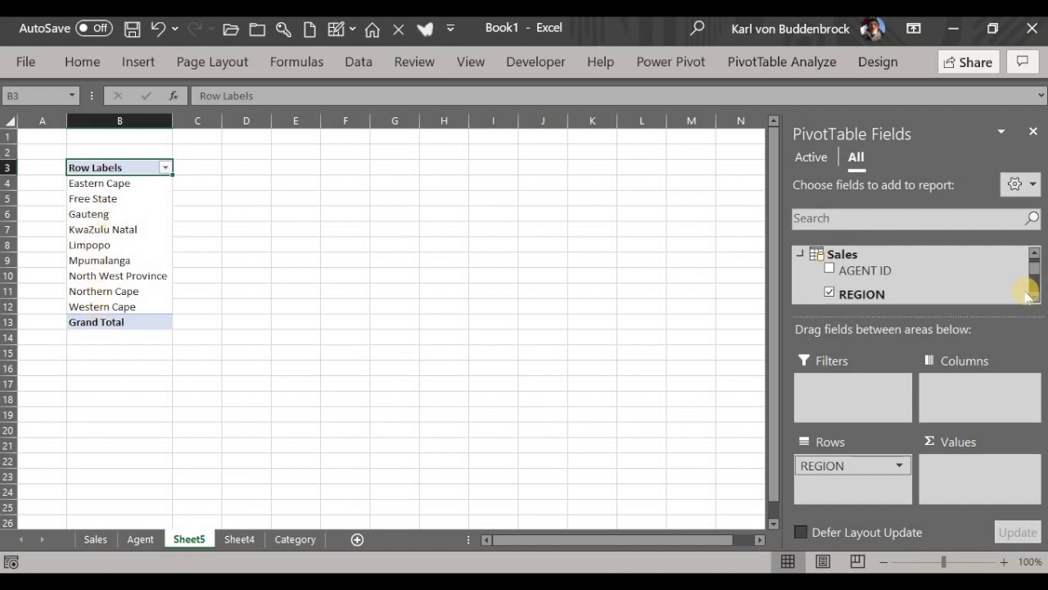
scroll(1032, 291, "down", 3)
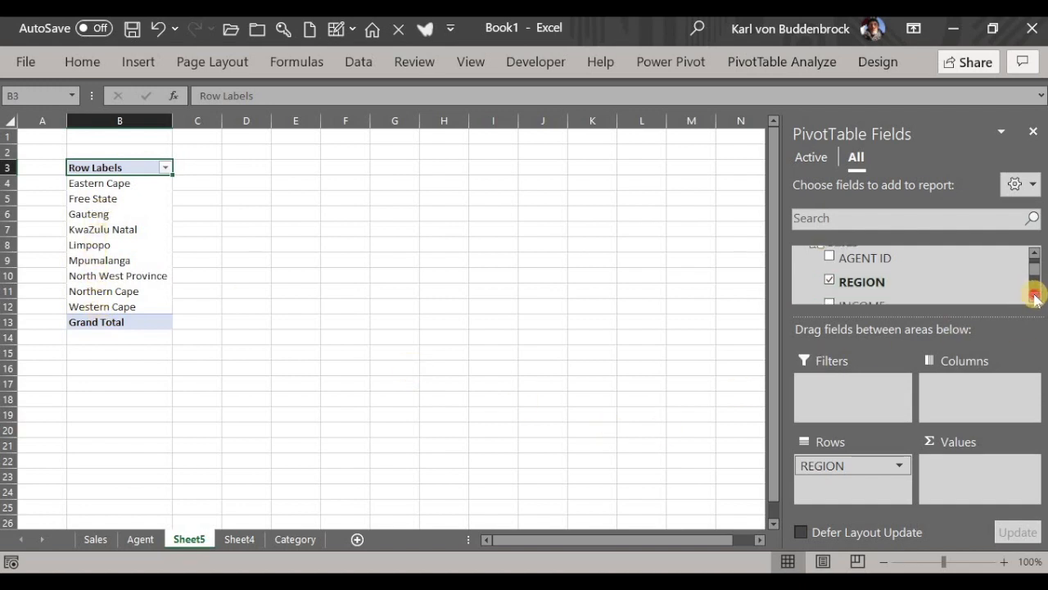
left_click_drag(877, 256, 966, 479)
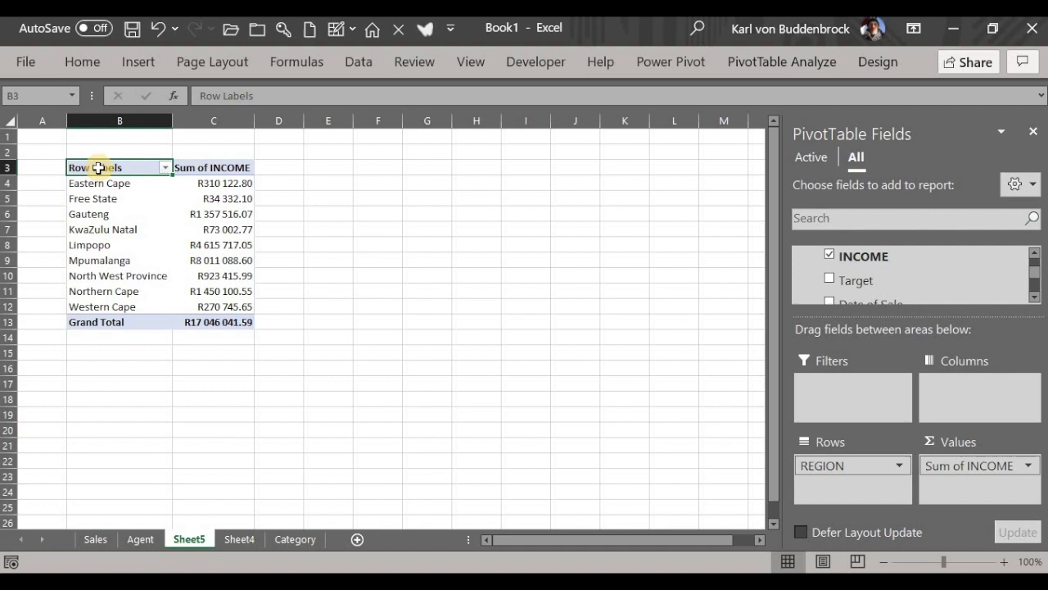
type("Province")
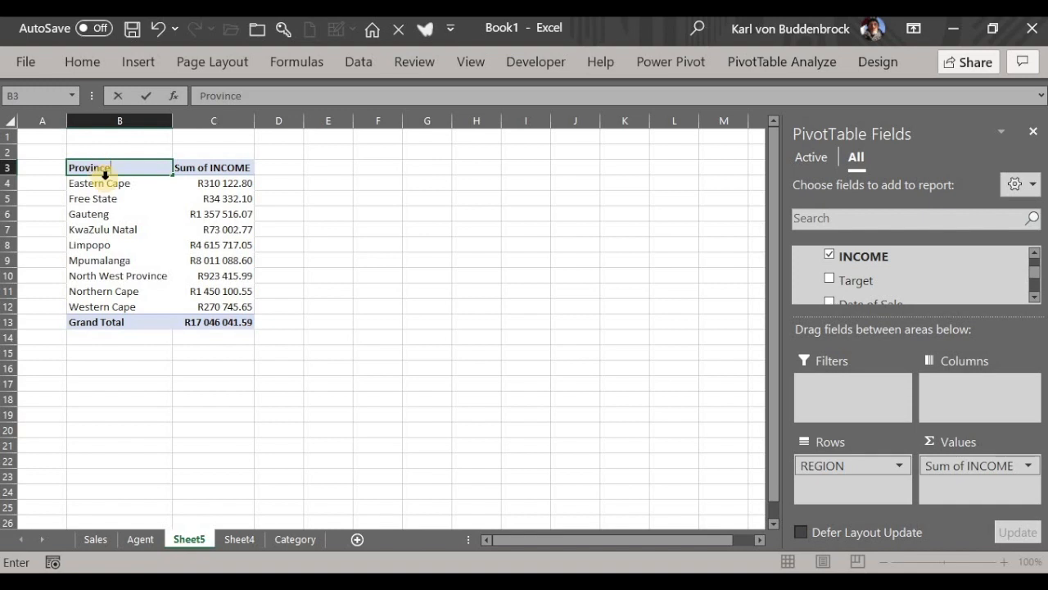
left_click(102, 186)
Copy the PivotTable range B3:C12 without the grand total and paste it as values at E3
left_click_drag(99, 170, 207, 304)
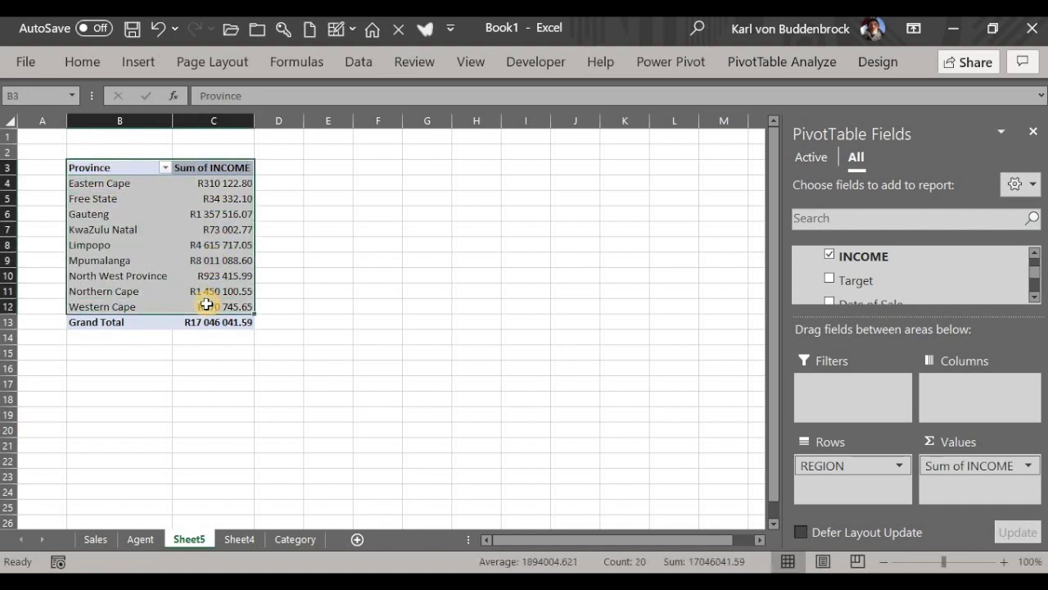
key("ctrl+c")
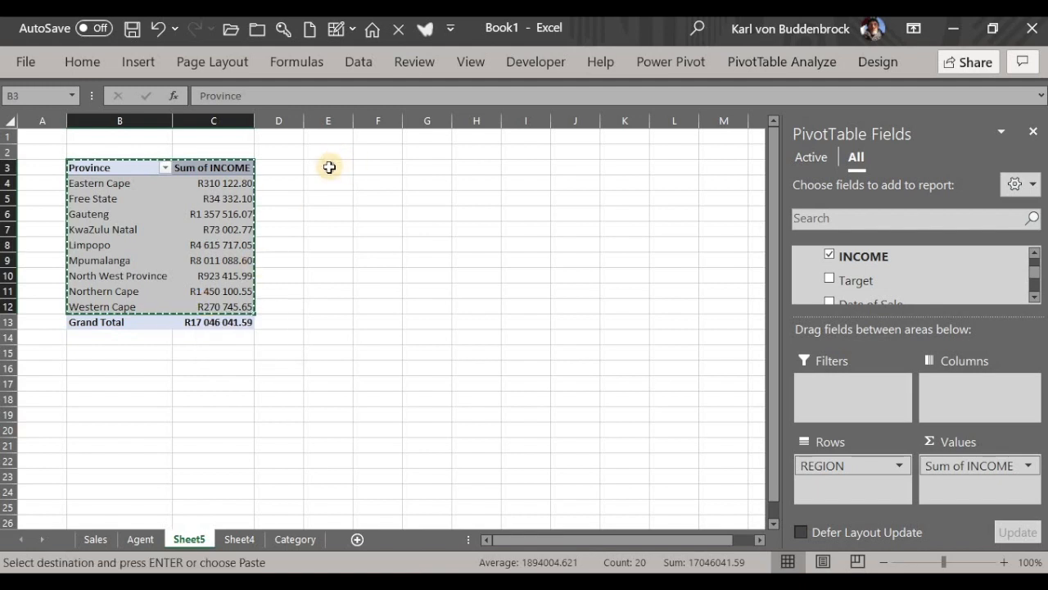
left_click(330, 167)
right_click(329, 167)
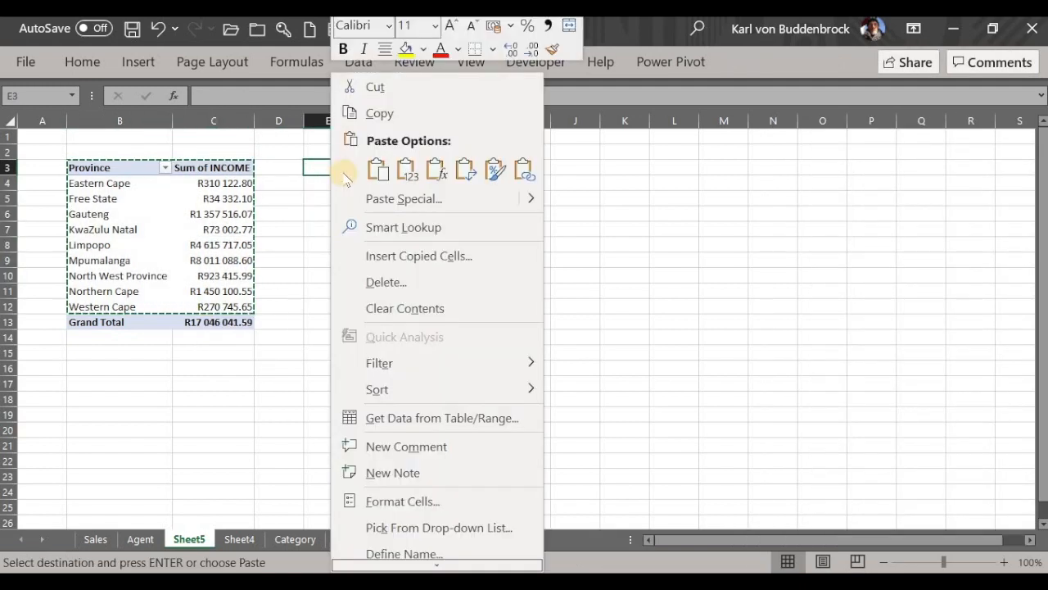
left_click(407, 170)
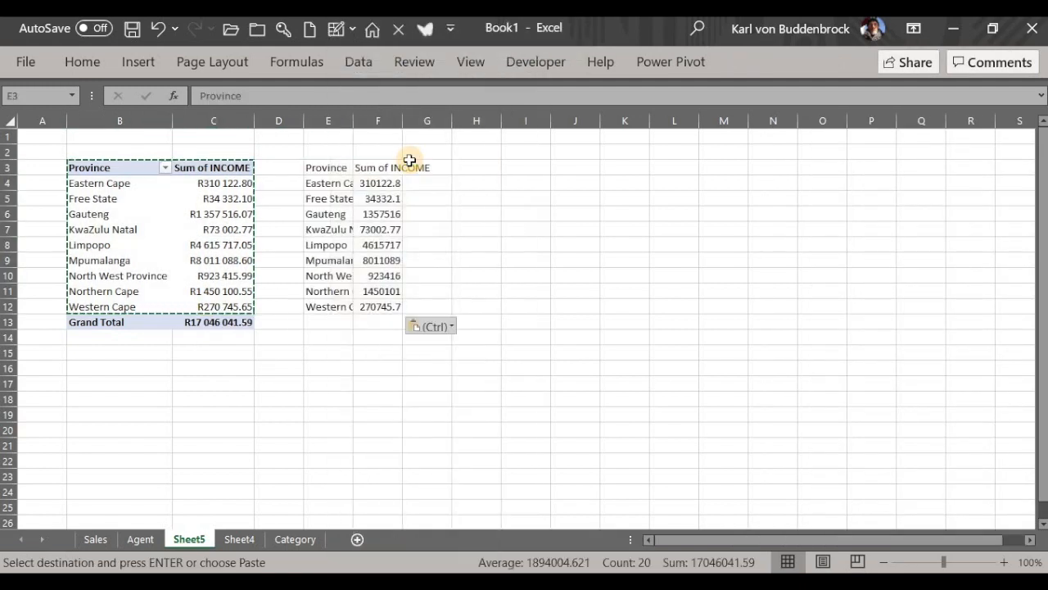
Insert a filled map chart from the pasted values, place it beside the data from column H and enlarge it
left_click(137, 61)
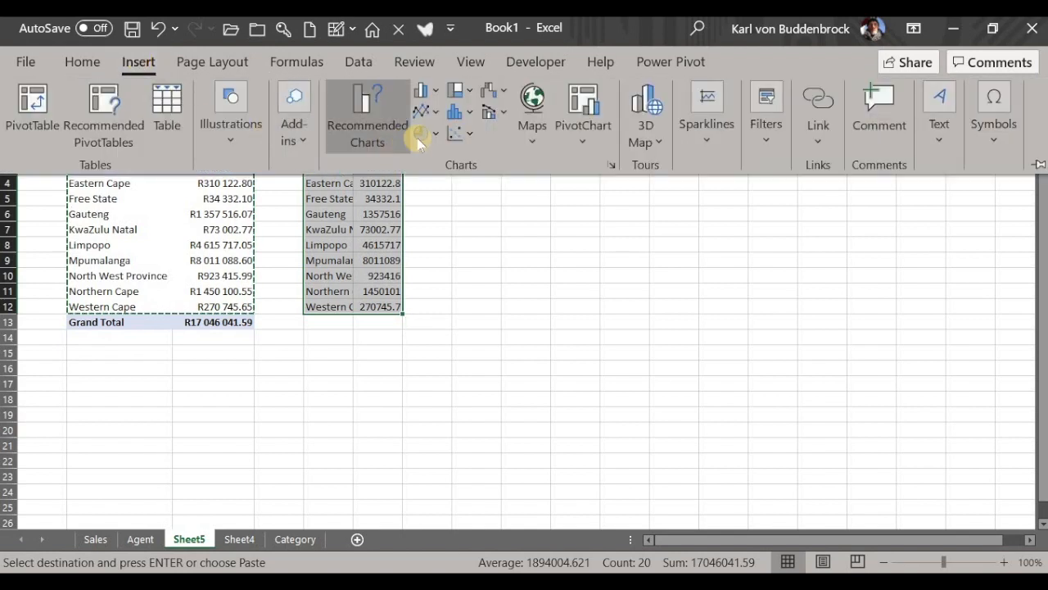
left_click(530, 127)
left_click(542, 207)
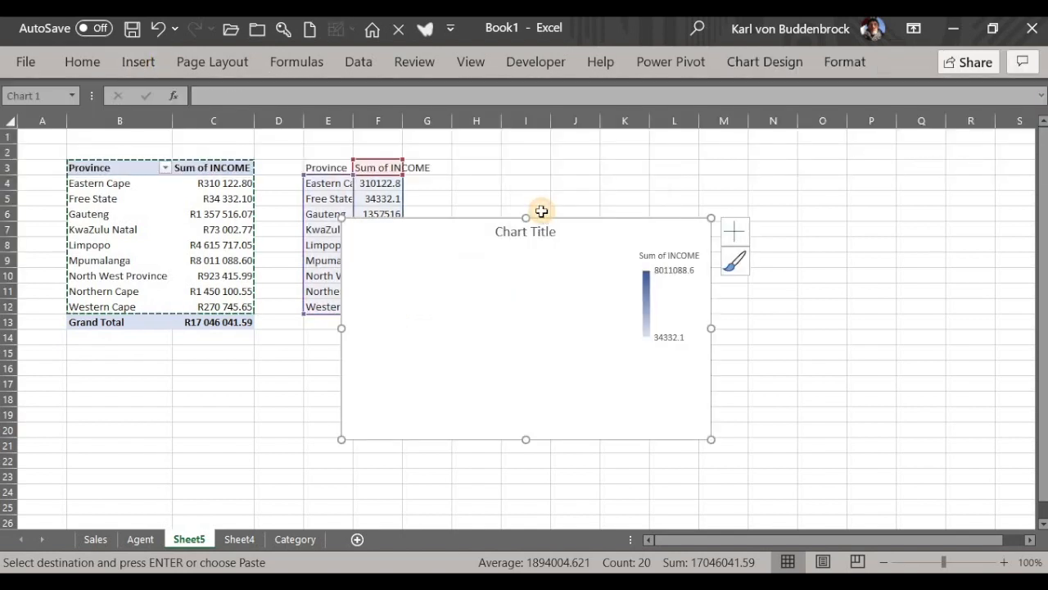
left_click_drag(571, 230, 687, 169)
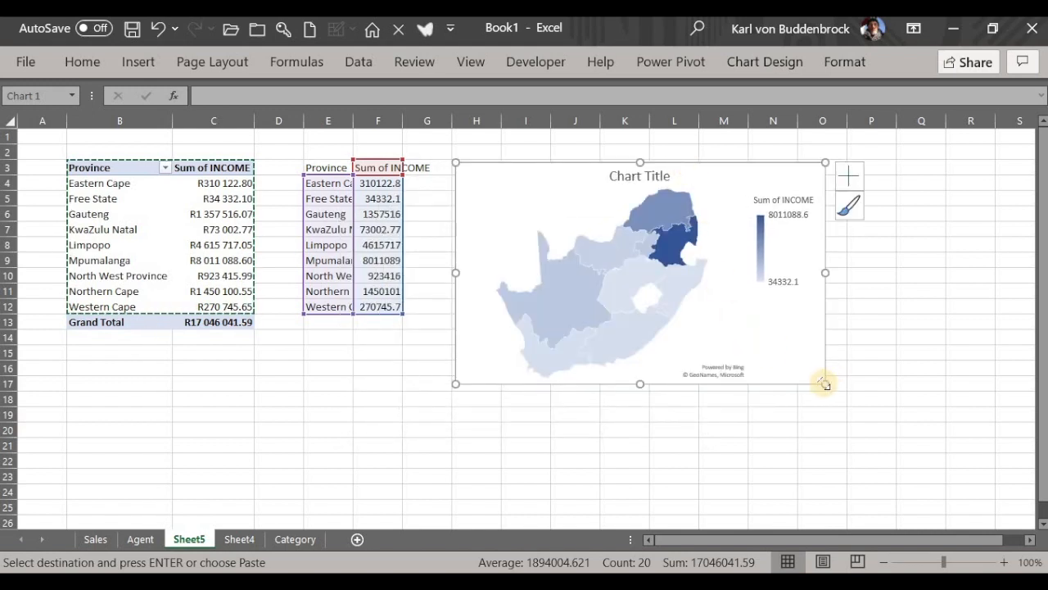
left_click_drag(826, 383, 909, 437)
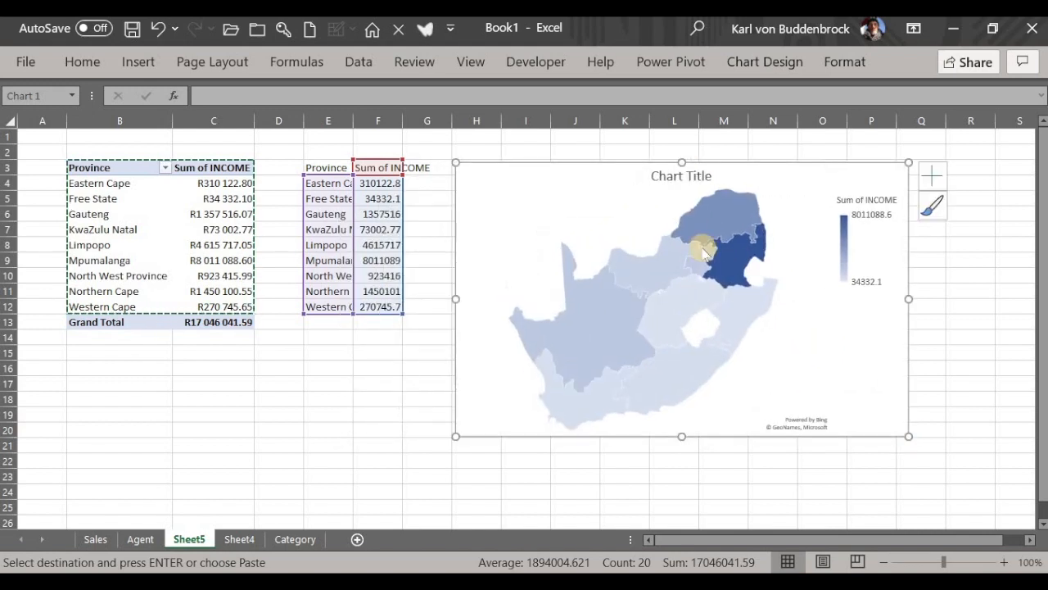
Change the map chart's title to "Sales per province"
left_click(664, 158)
left_click(681, 172)
left_click(682, 175)
left_click(692, 175)
left_click_drag(693, 175, 658, 175)
type("Sales per p")
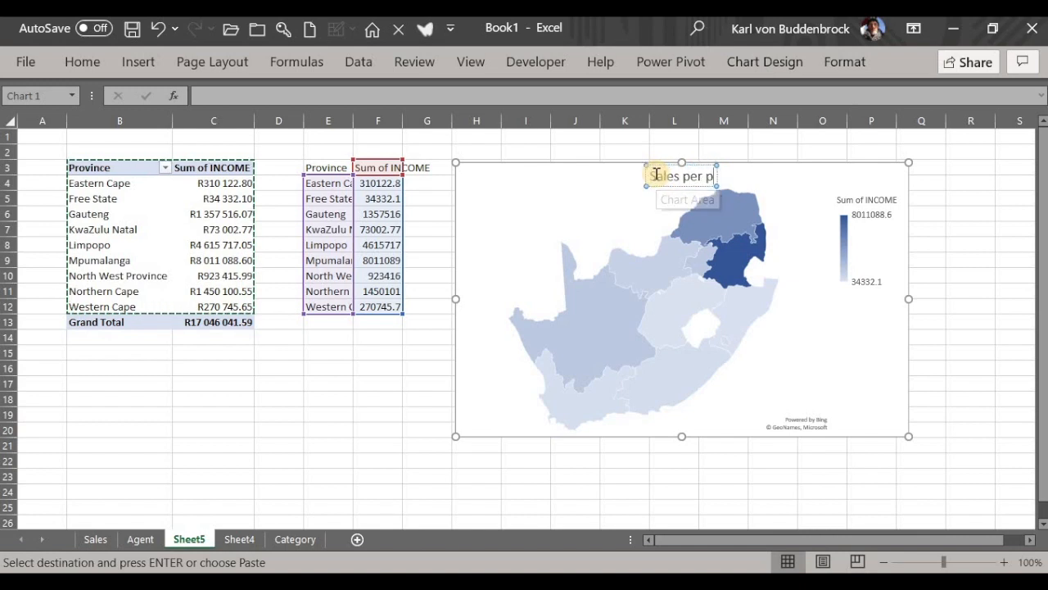
type("rovince")
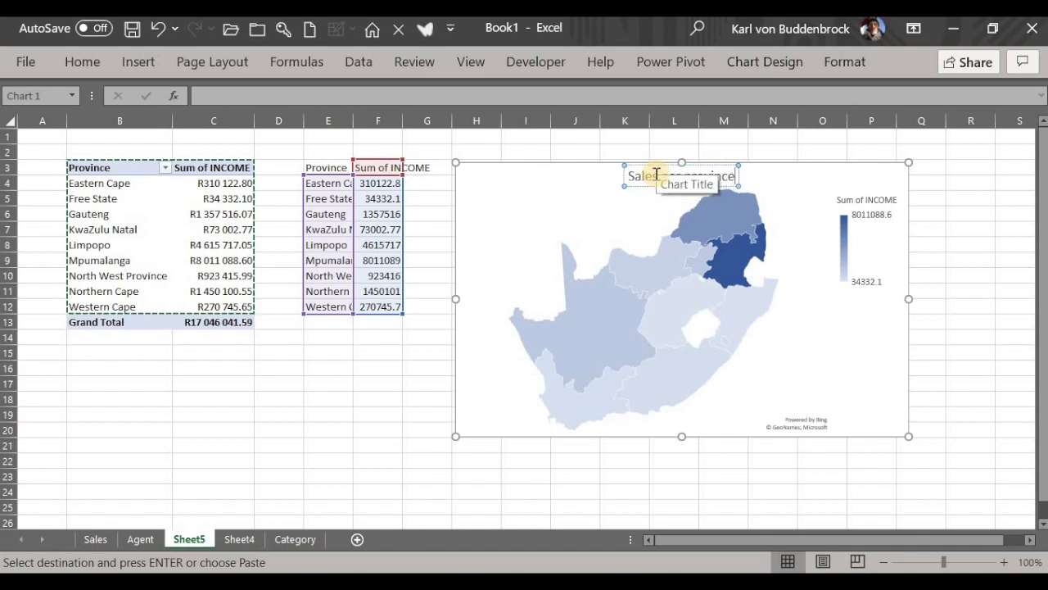
left_click(344, 217)
Set the map chart's data range to the PivotTable cells B3:C12 on Sheet5
left_click(567, 248)
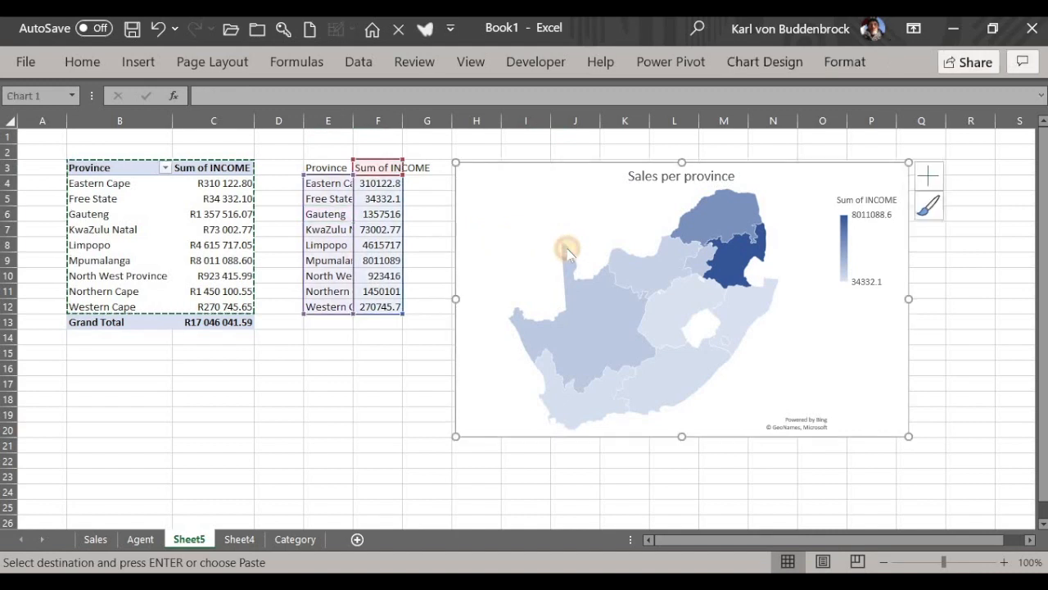
left_click(583, 248)
right_click(586, 247)
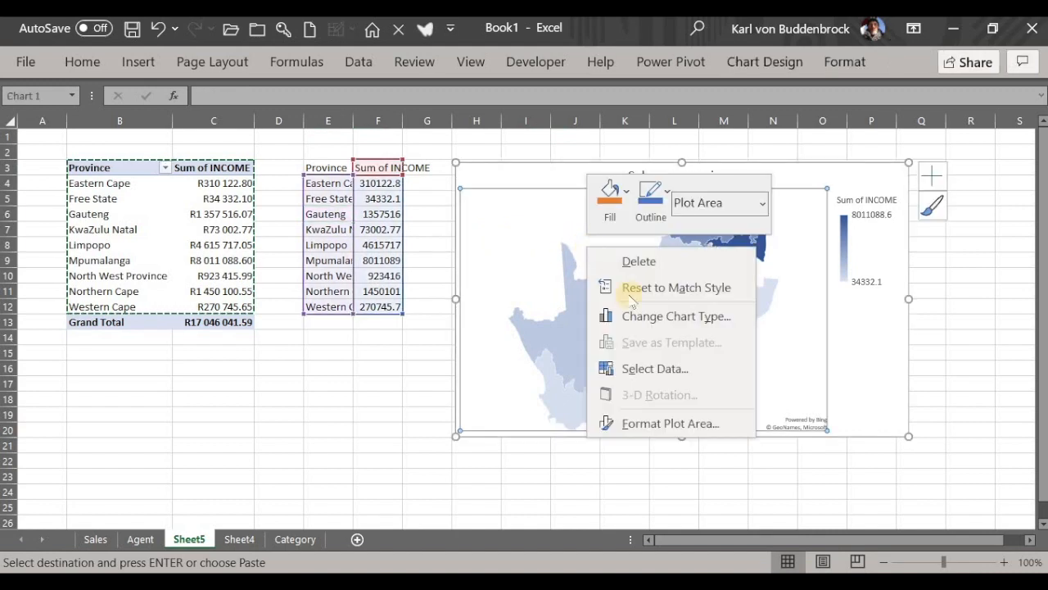
left_click(643, 370)
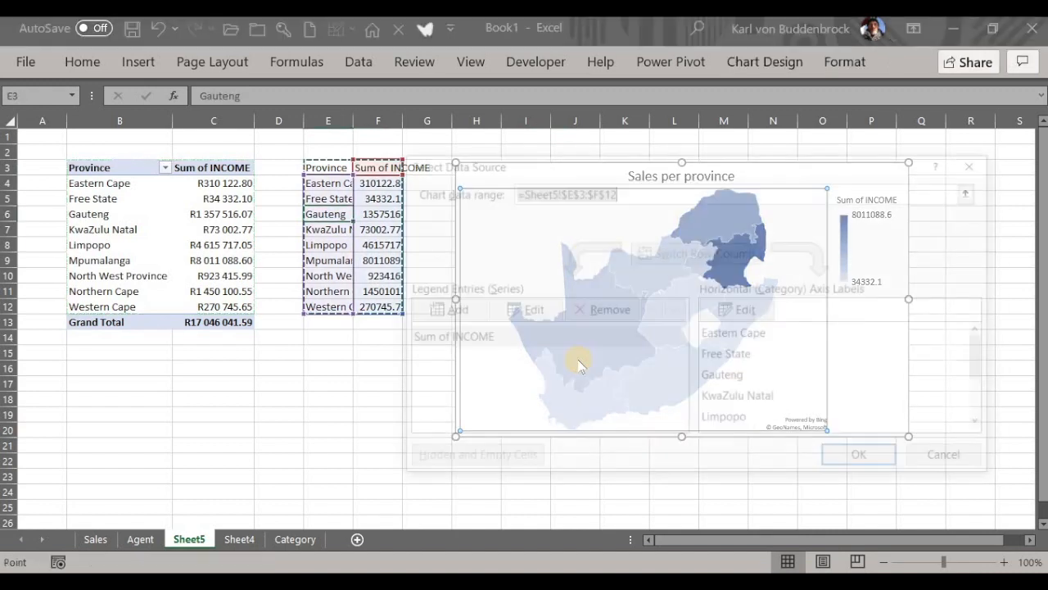
left_click_drag(118, 167, 232, 310)
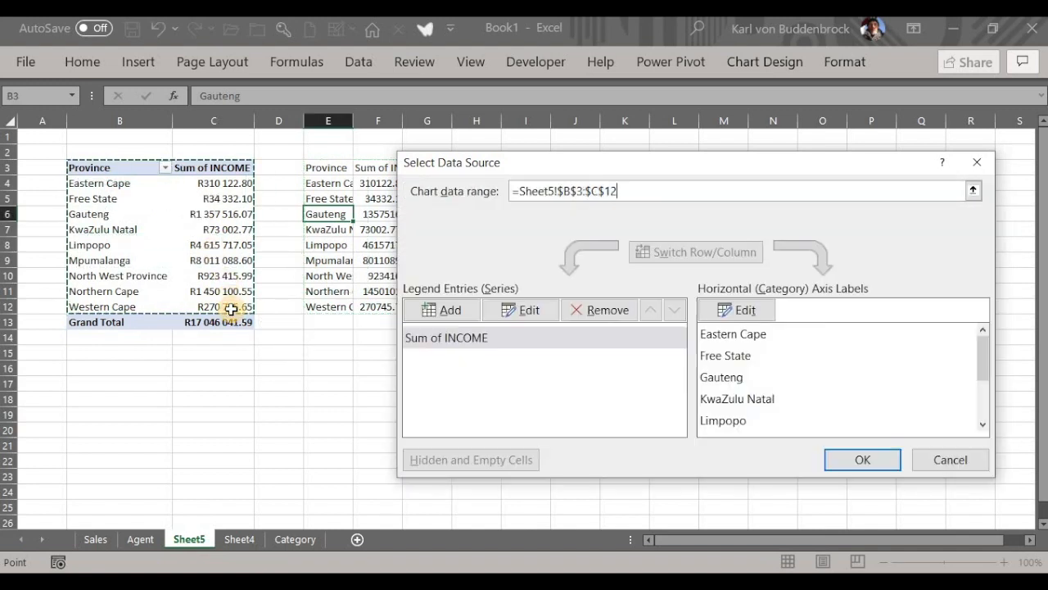
left_click(846, 456)
Delete columns E and F with the pasted values and move the map chart closer to the PivotTable
left_click_drag(339, 123, 378, 123)
right_click(374, 148)
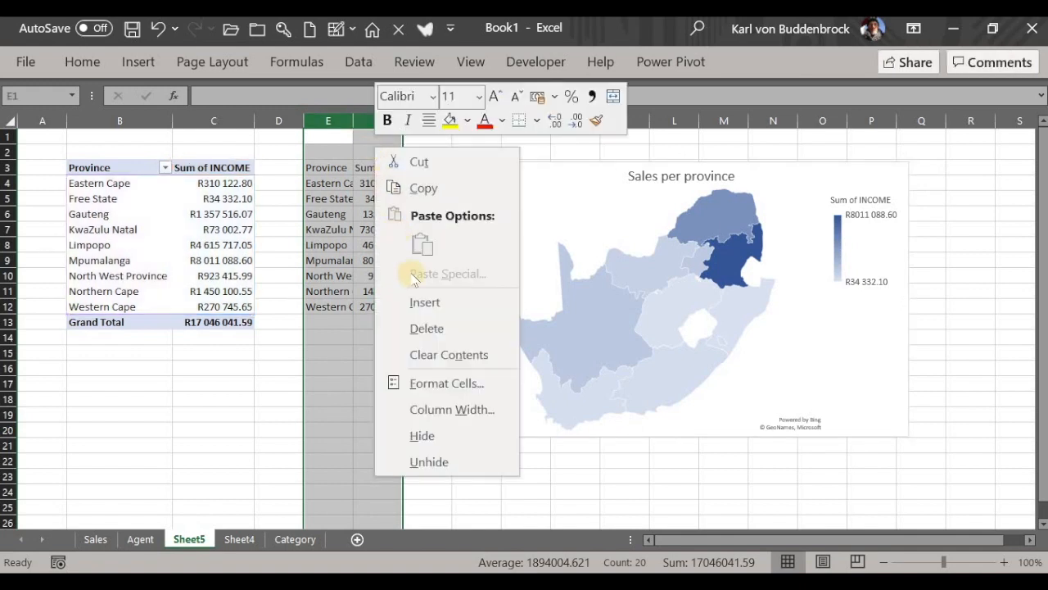
left_click(422, 327)
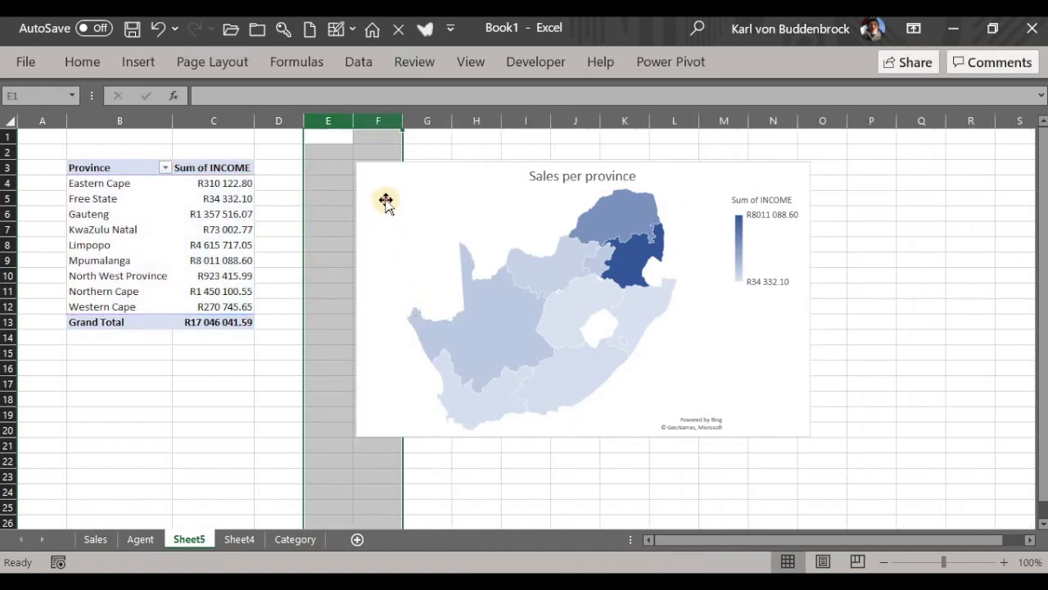
left_click_drag(386, 199, 361, 191)
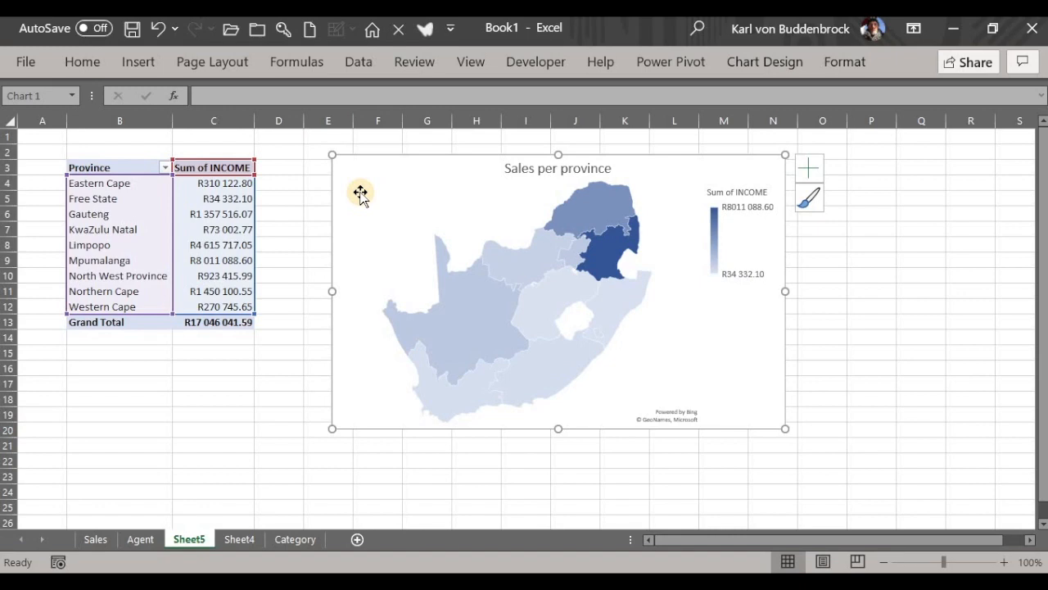